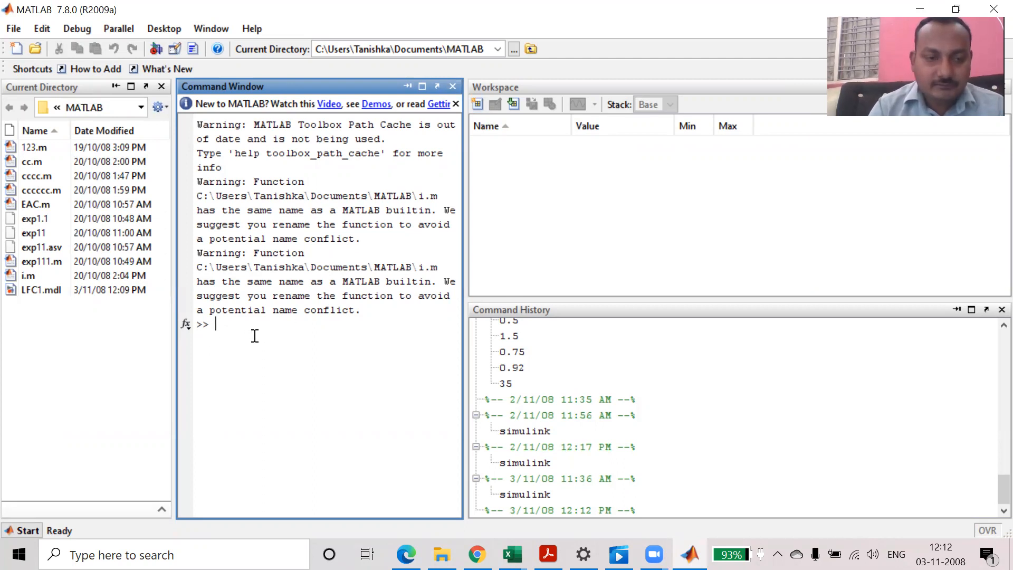
- Launch Simulink from the command prompt and create a new blank model
type("simul")
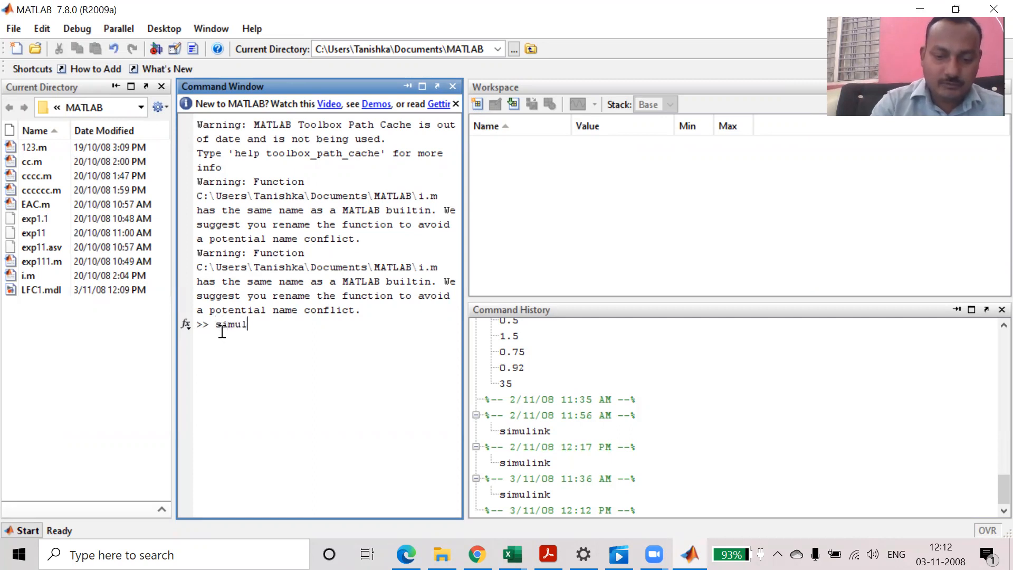
type("ink")
key("Return")
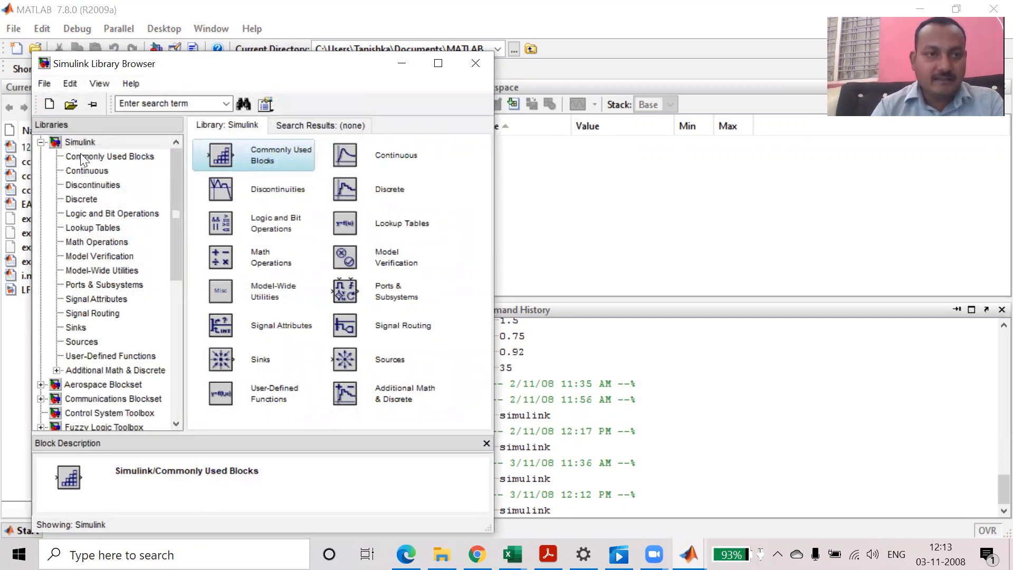
left_click(49, 105)
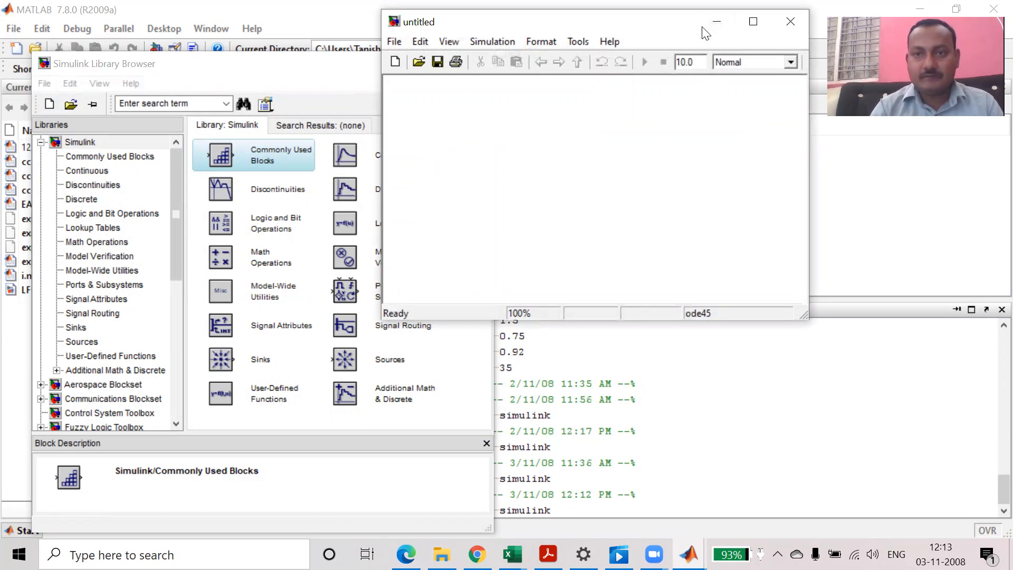
- Reposition and enlarge the untitled model window so it sits beside the library browser's block list
left_click_drag(706, 9, 706, 2)
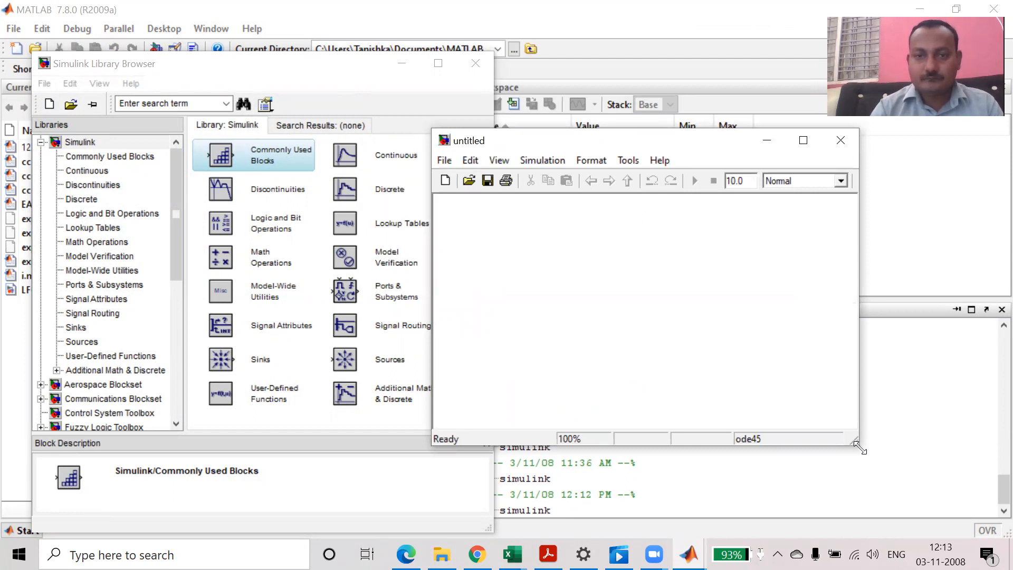
left_click_drag(859, 448, 993, 504)
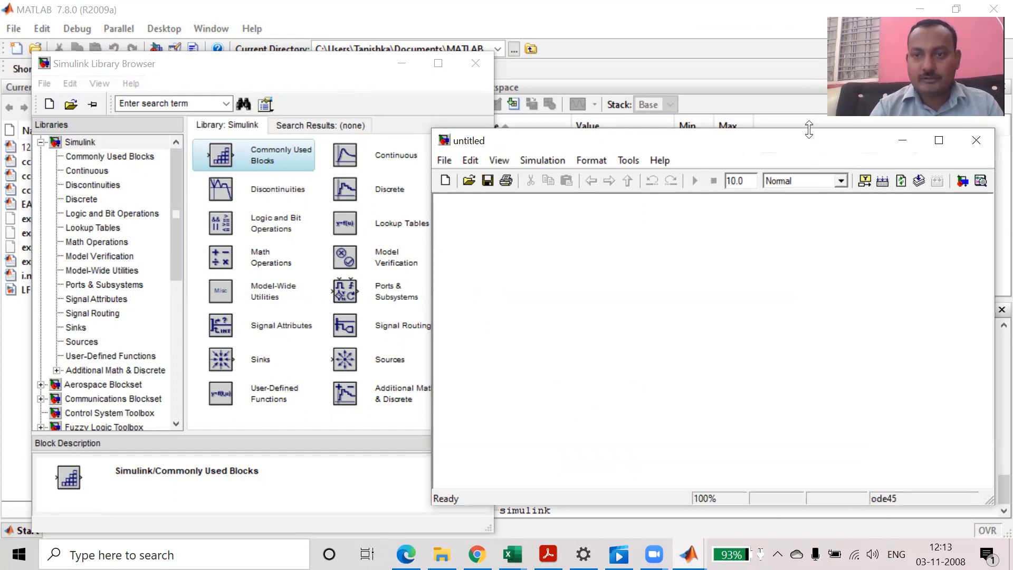
left_click_drag(814, 148, 815, 138)
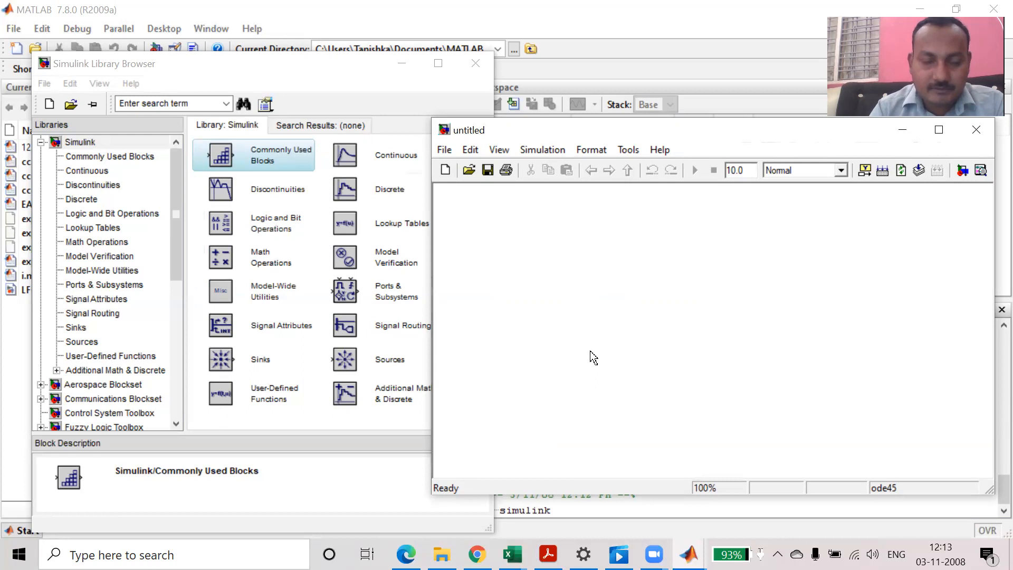
- Check the load frequency control diagram in the reference PDF, then bring the Simulink library browser and untitled model back up
left_click(548, 554)
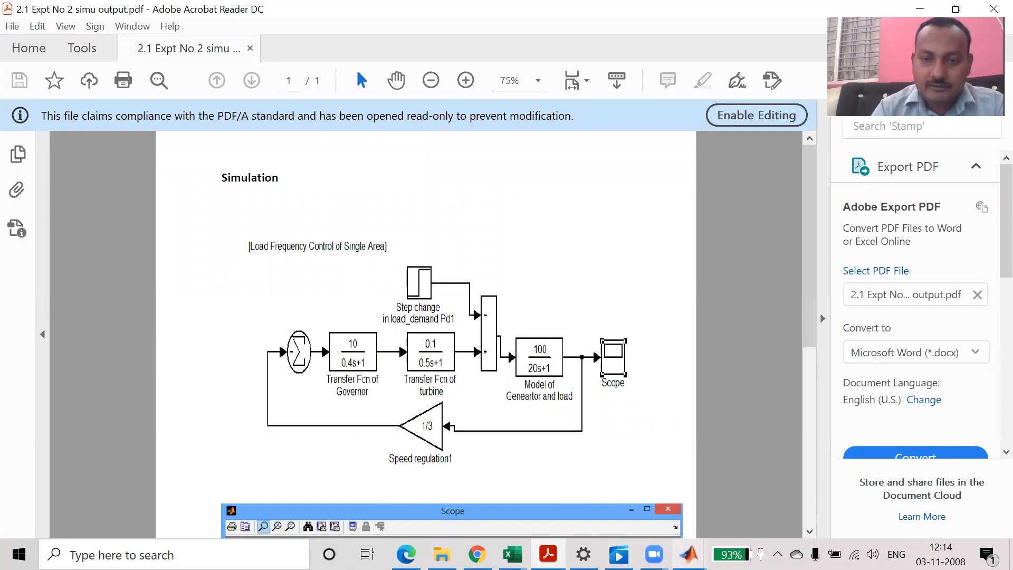
left_click(689, 554)
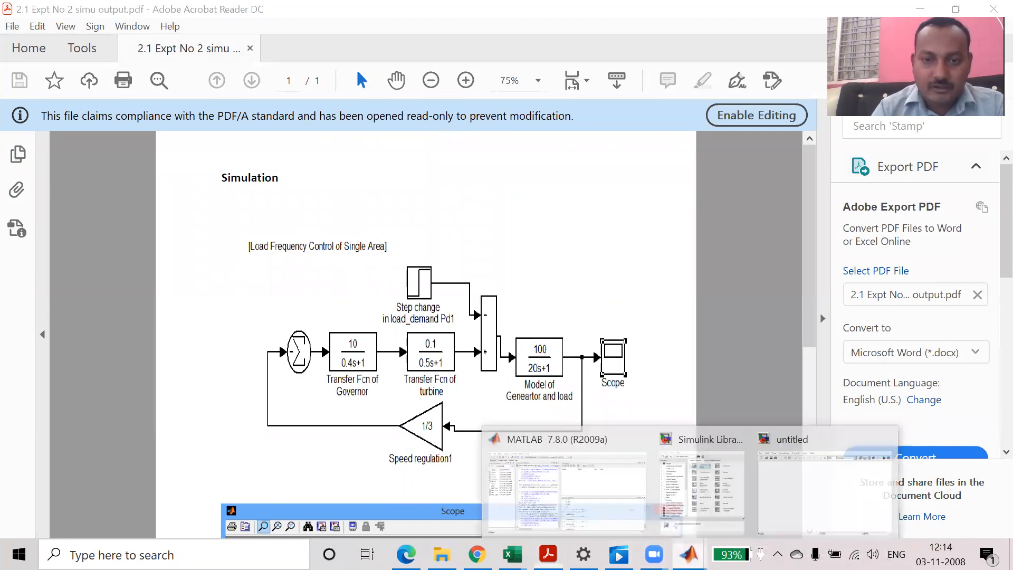
left_click(700, 491)
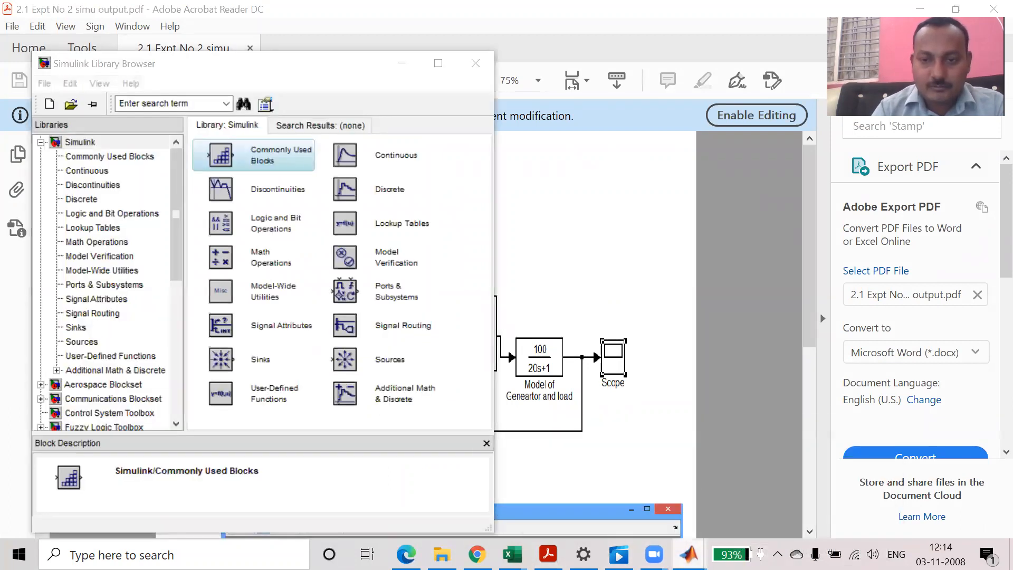
left_click(688, 554)
left_click(815, 496)
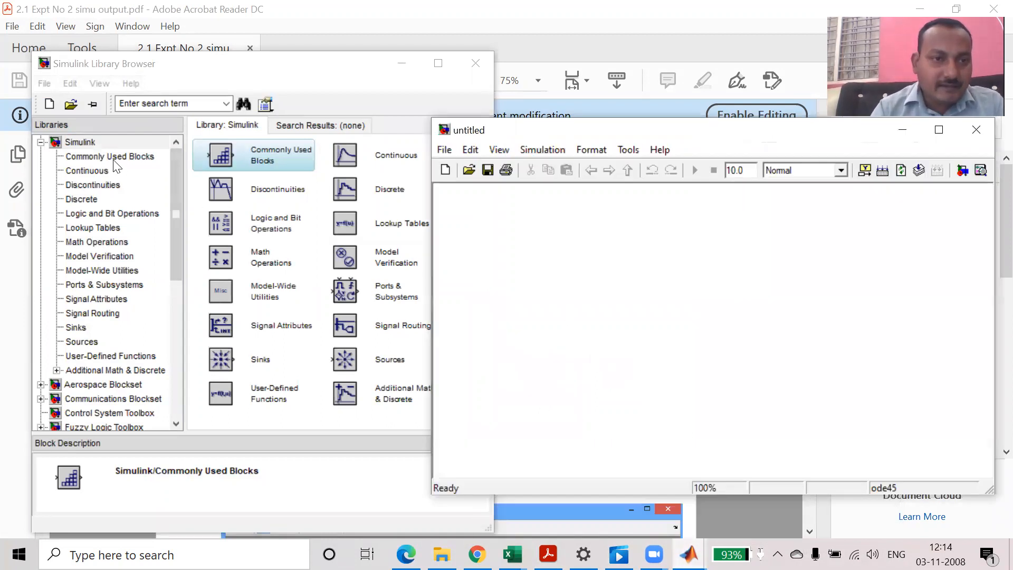
- Add a Transfer Fcn block from the Continuous library to the model and paste two copies of it
left_click(106, 171)
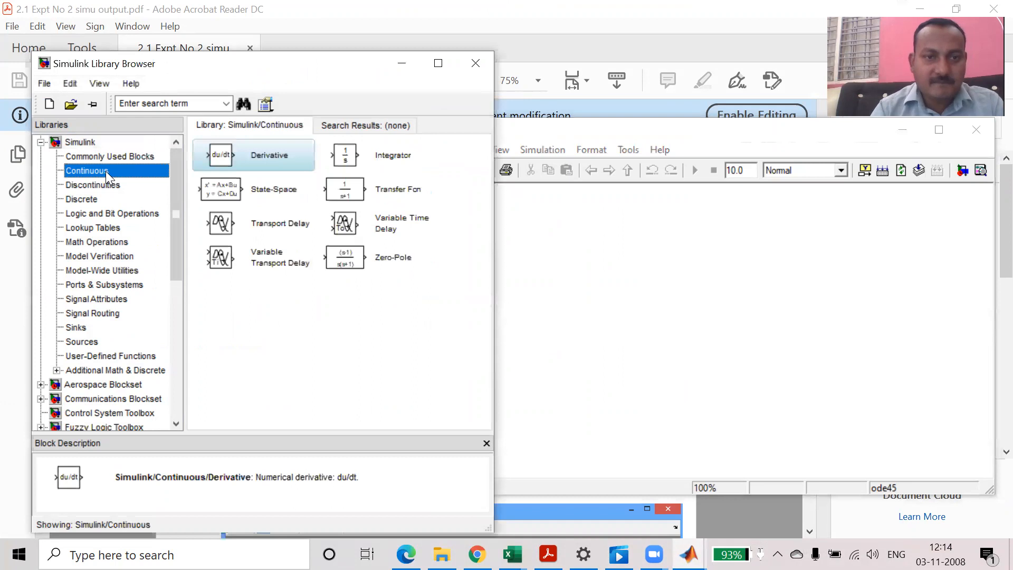
left_click_drag(347, 190, 589, 310)
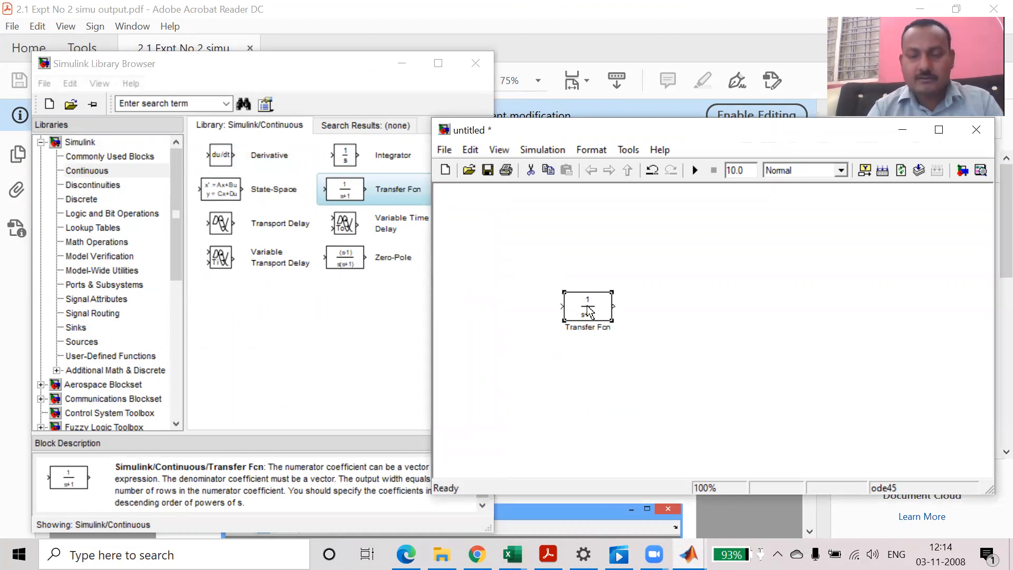
key("ctrl+c")
key("ctrl+v")
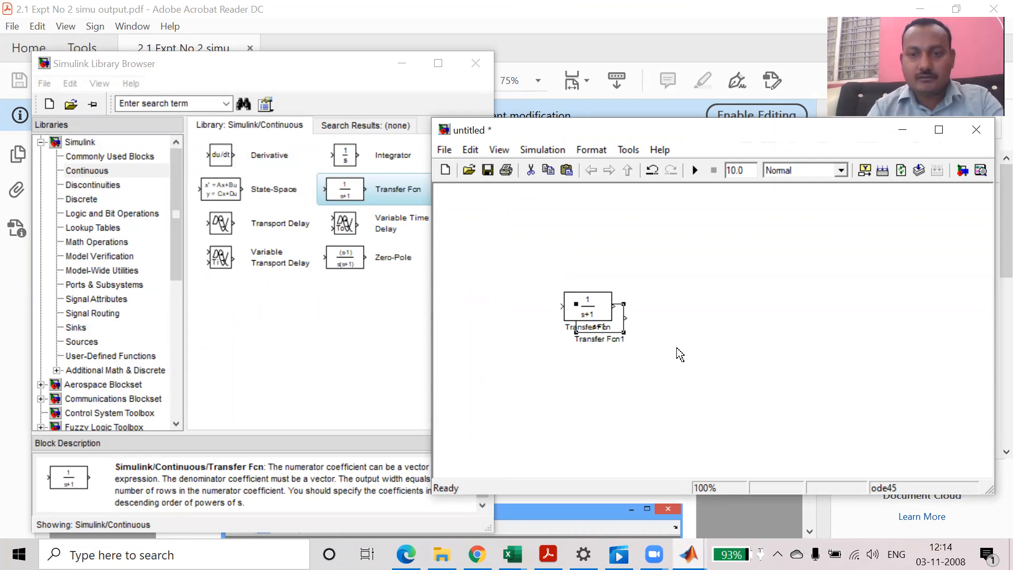
key("ctrl+v")
- Arrange the three Transfer Fcn blocks in a spaced horizontal row across the model
left_click_drag(624, 343, 742, 339)
left_click_drag(592, 305, 543, 310)
left_click_drag(603, 326, 655, 318)
left_click_drag(718, 330, 846, 313)
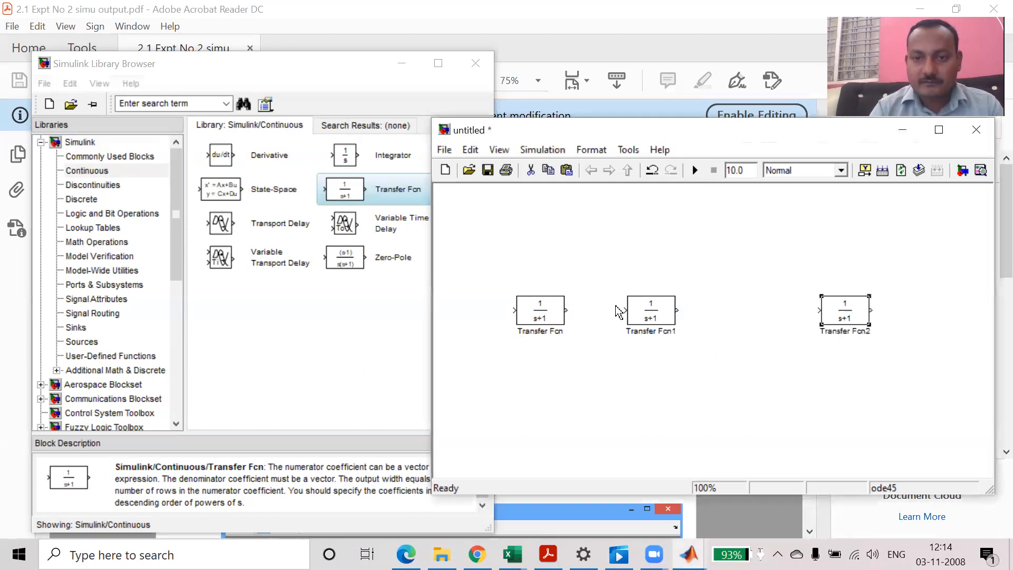
left_click_drag(557, 310, 536, 310)
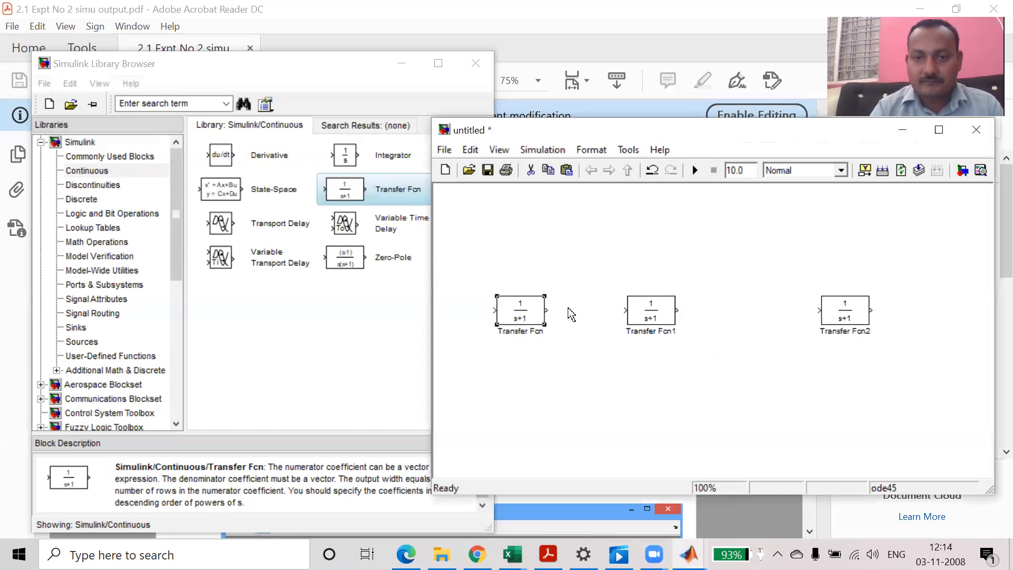
left_click_drag(656, 317, 695, 316)
left_click_drag(523, 317, 550, 316)
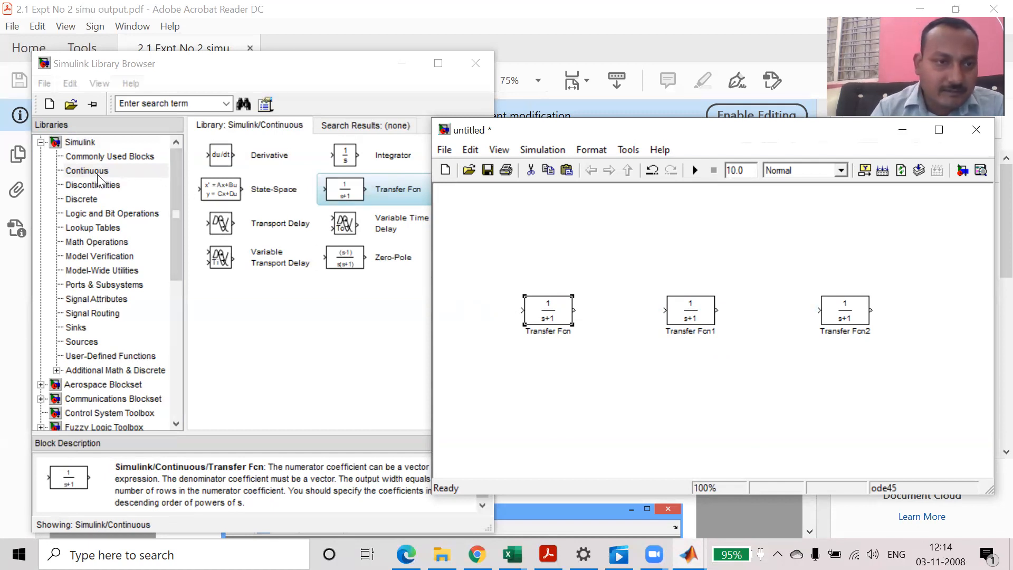
- Add a widened Gain block from Commonly Used Blocks, rotated 180 degrees, below the middle transfer function
left_click(106, 157)
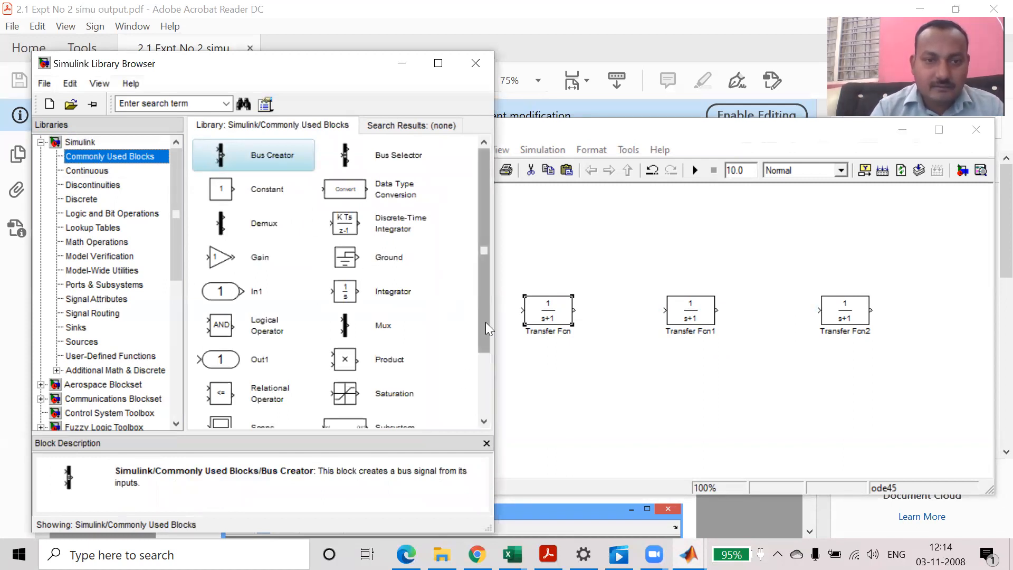
left_click_drag(486, 322, 482, 361)
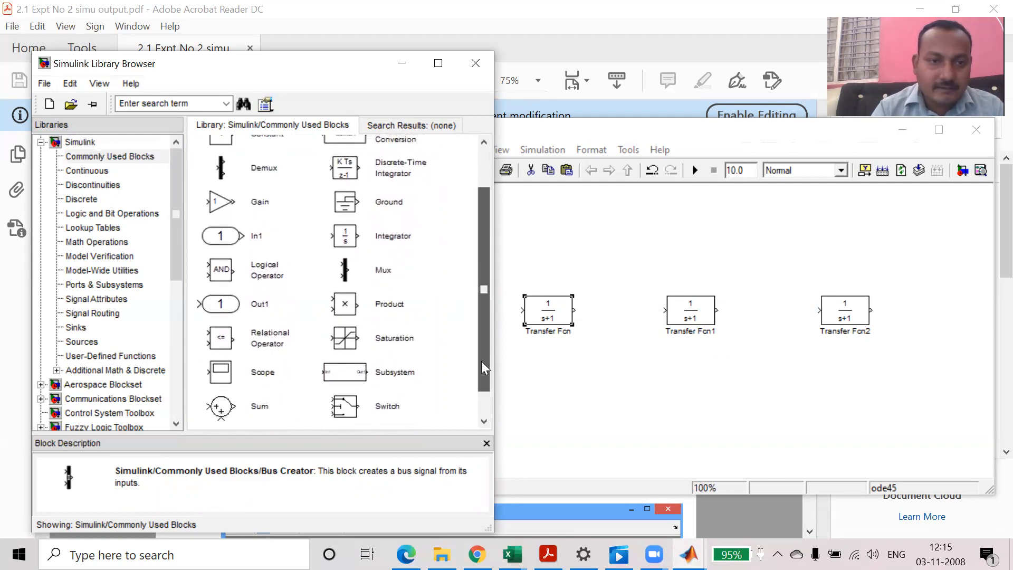
left_click_drag(225, 203, 723, 386)
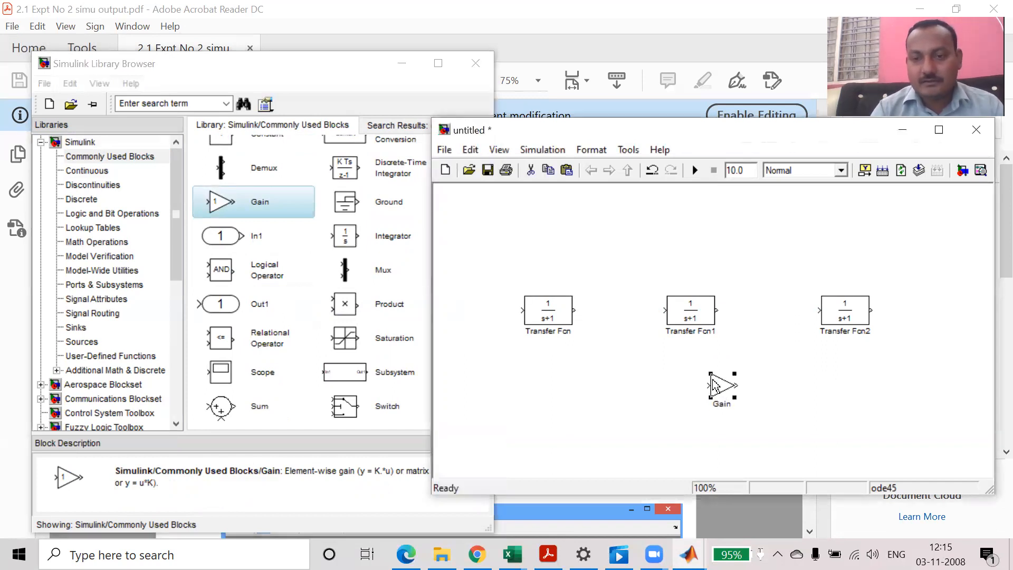
left_click_drag(733, 373, 750, 372)
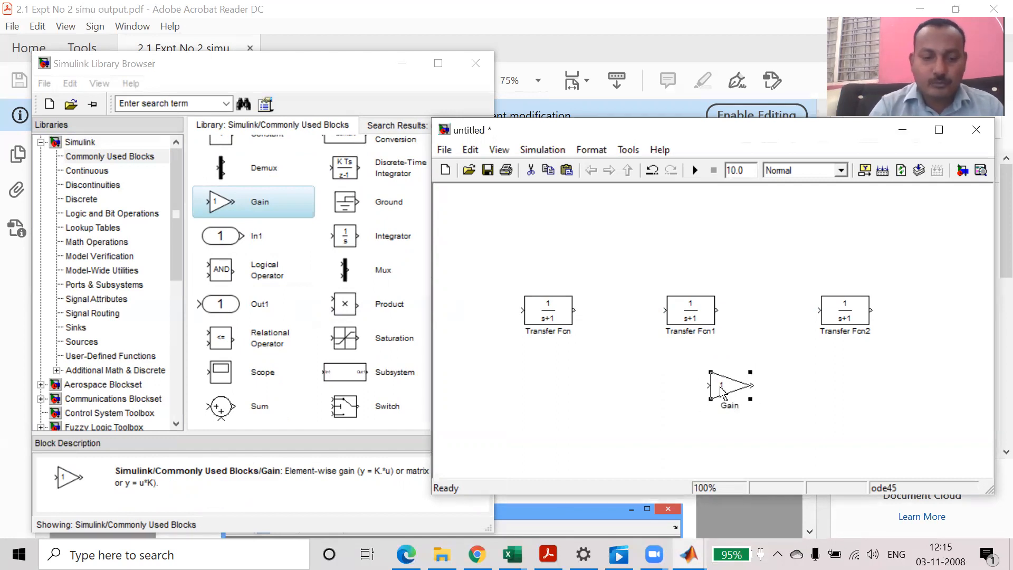
key("ctrl+r")
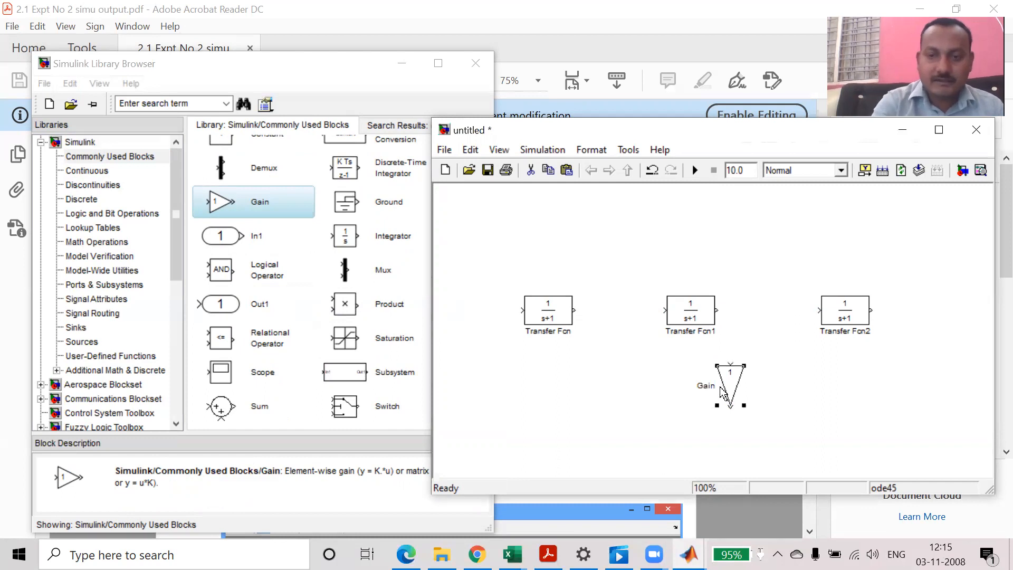
key("ctrl+r")
left_click_drag(738, 390, 700, 406)
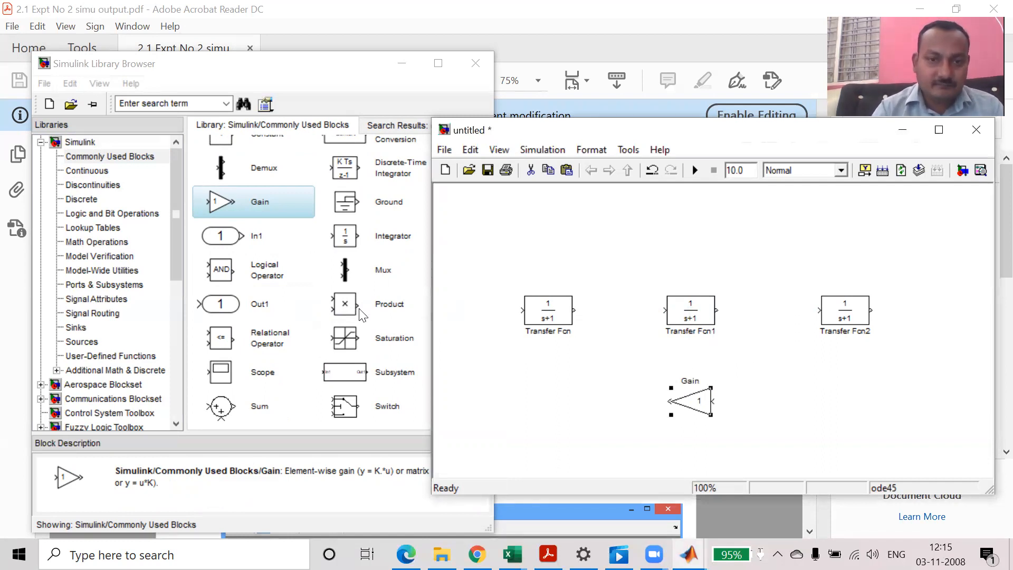
- Place an enlarged Scope after the third transfer function and an enlarged Sum block before the first one
left_click_drag(216, 376, 977, 291)
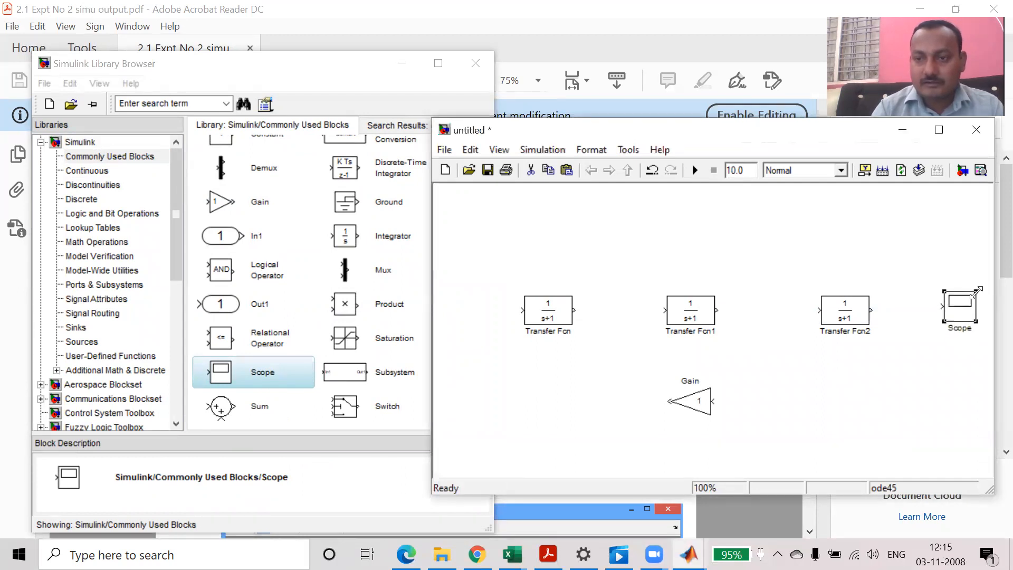
left_click(883, 393)
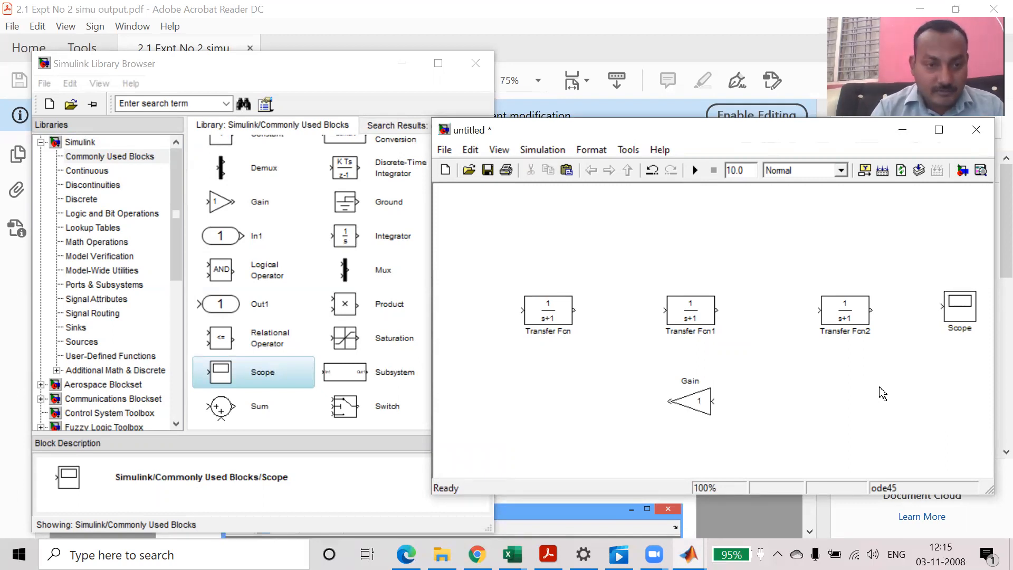
left_click(222, 406)
left_click_drag(511, 328, 477, 311)
left_click_drag(561, 316, 596, 318)
left_click(477, 311)
mouse_move(477, 313)
left_mouse_down()
mouse_move(498, 317)
mouse_move(517, 290)
mouse_move(496, 318)
left_mouse_up()
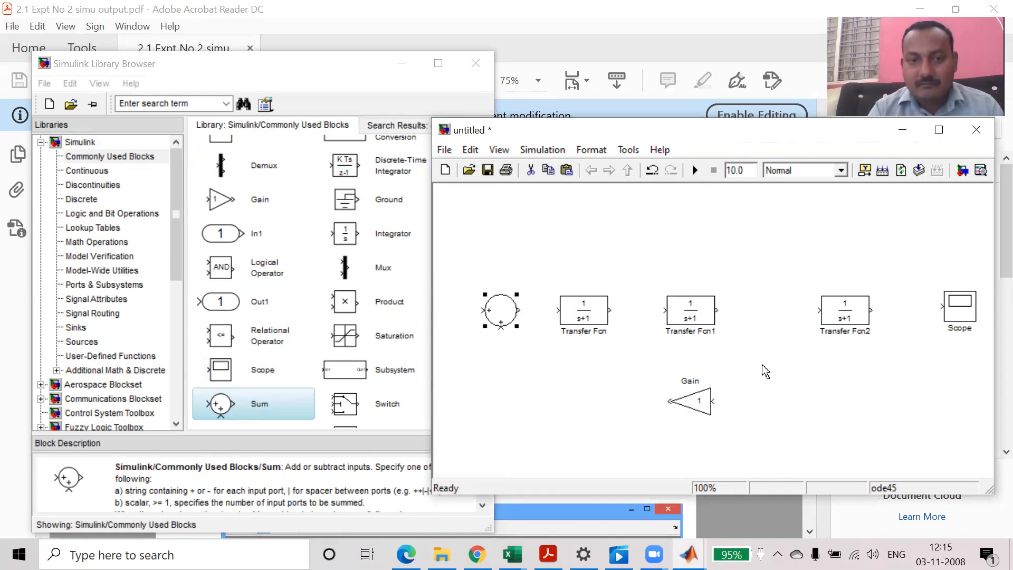
- Look through the Commonly Used Blocks, Continuous and Discontinuities libraries for the step input block
left_click(297, 230)
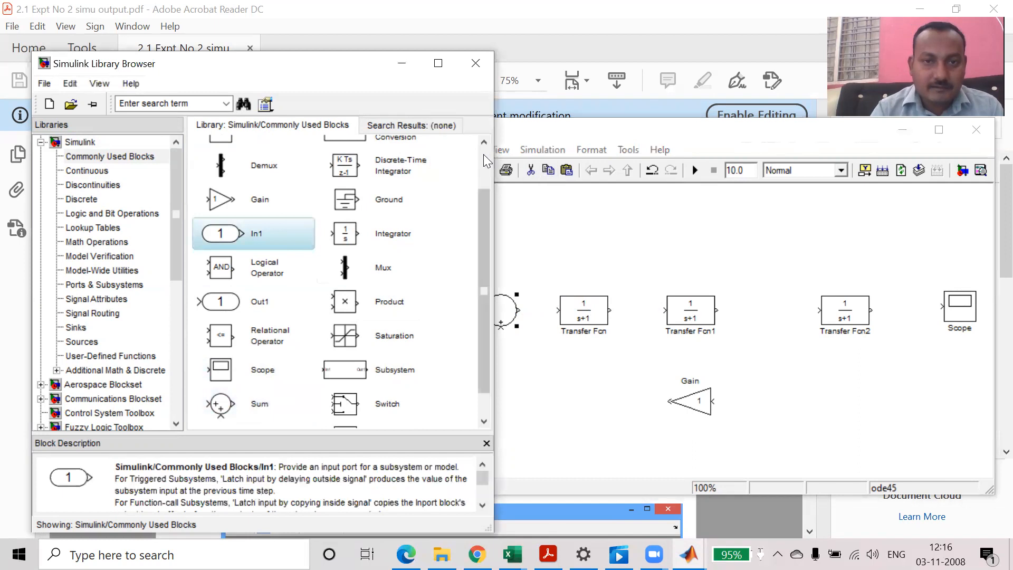
left_click(484, 154)
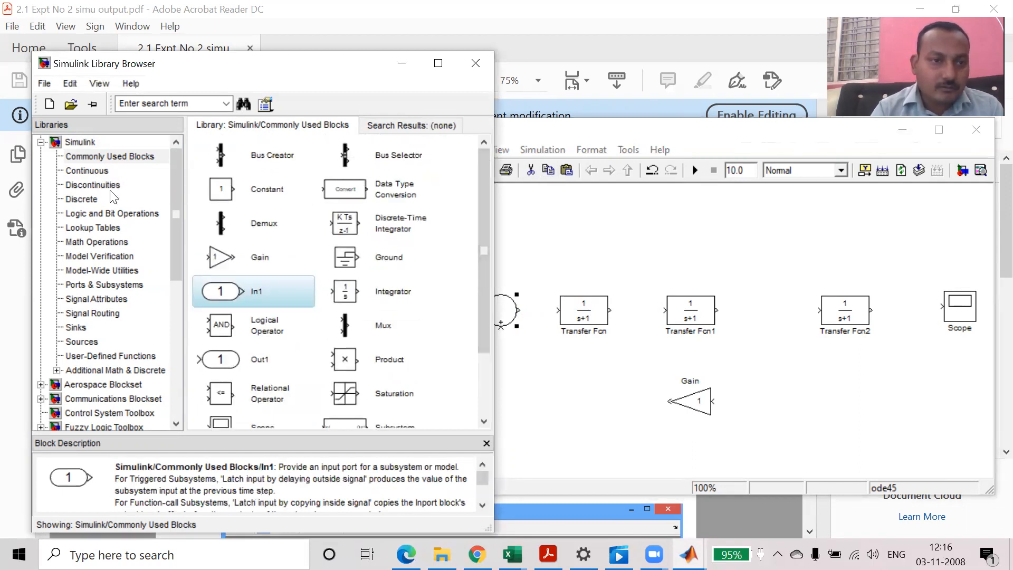
left_click(114, 156)
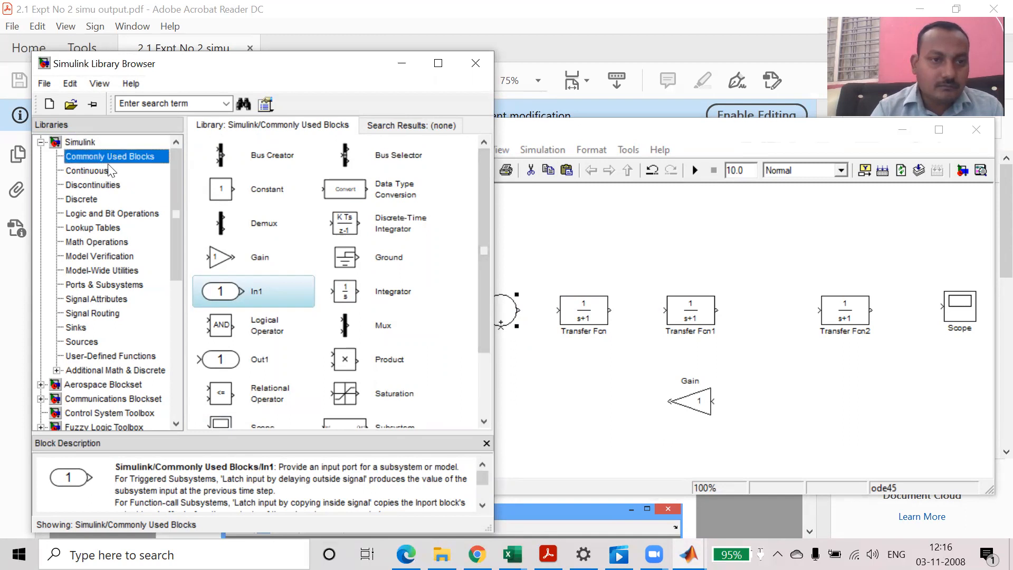
left_click(106, 171)
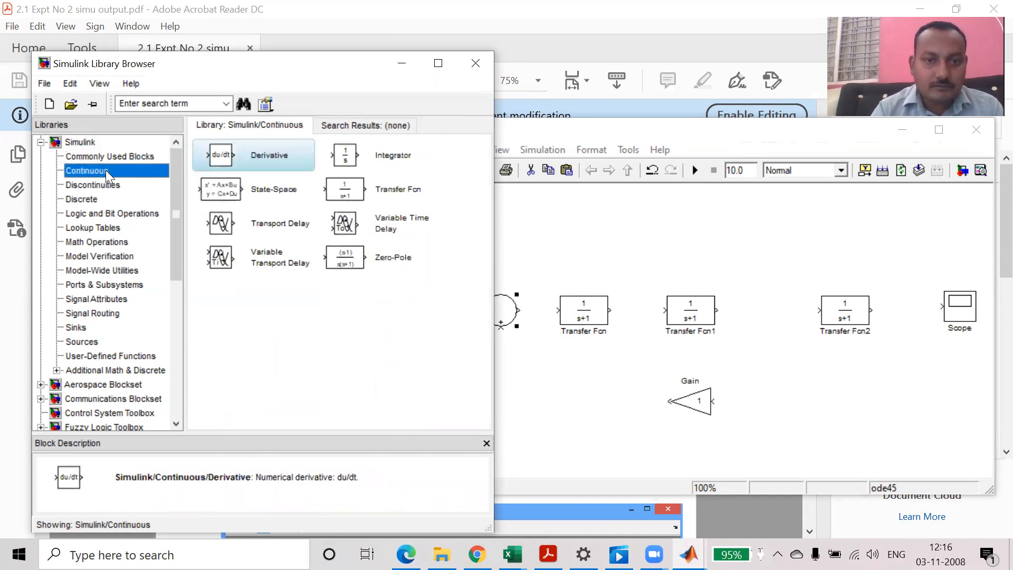
left_click(109, 186)
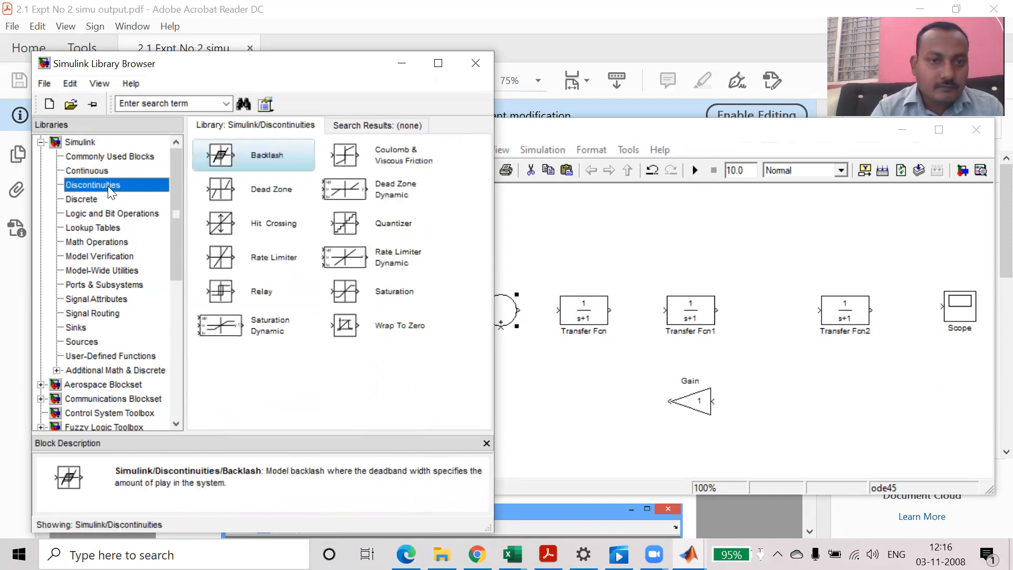
left_click(109, 159)
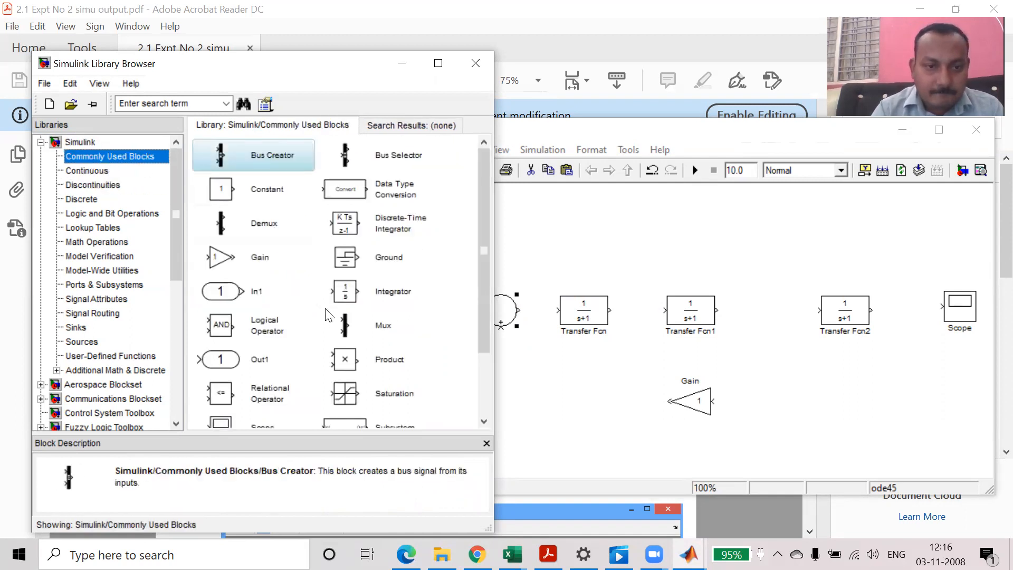
left_click_drag(486, 283, 486, 377)
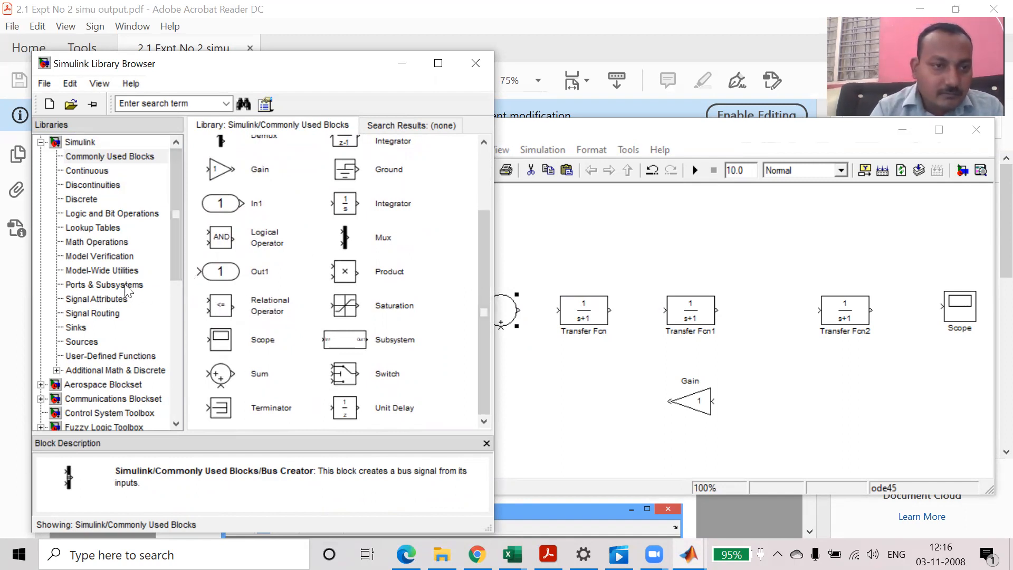
left_click(178, 236)
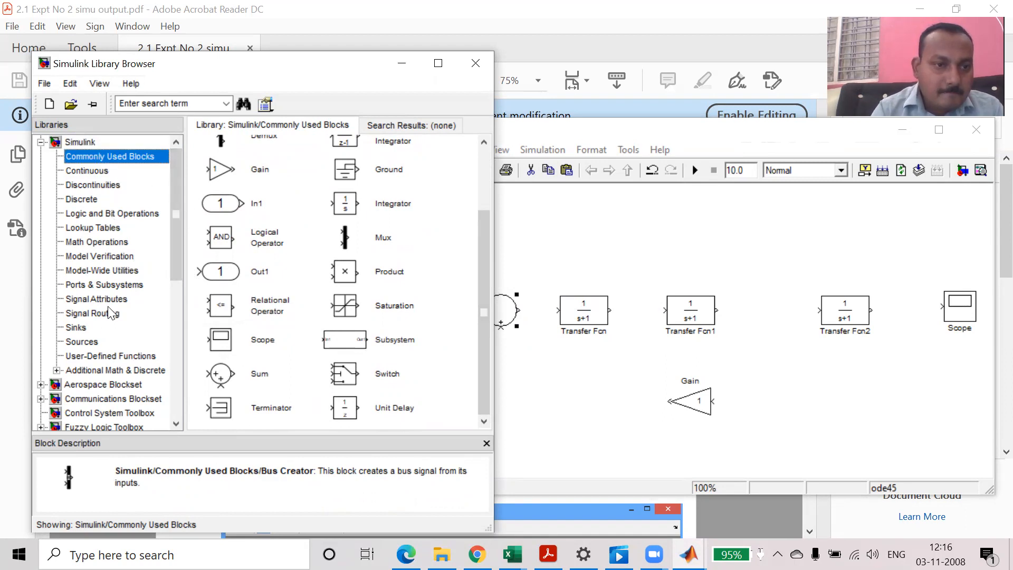
- Add a Step block from the Sources library above the middle transfer function and enlarge it
left_click(100, 340)
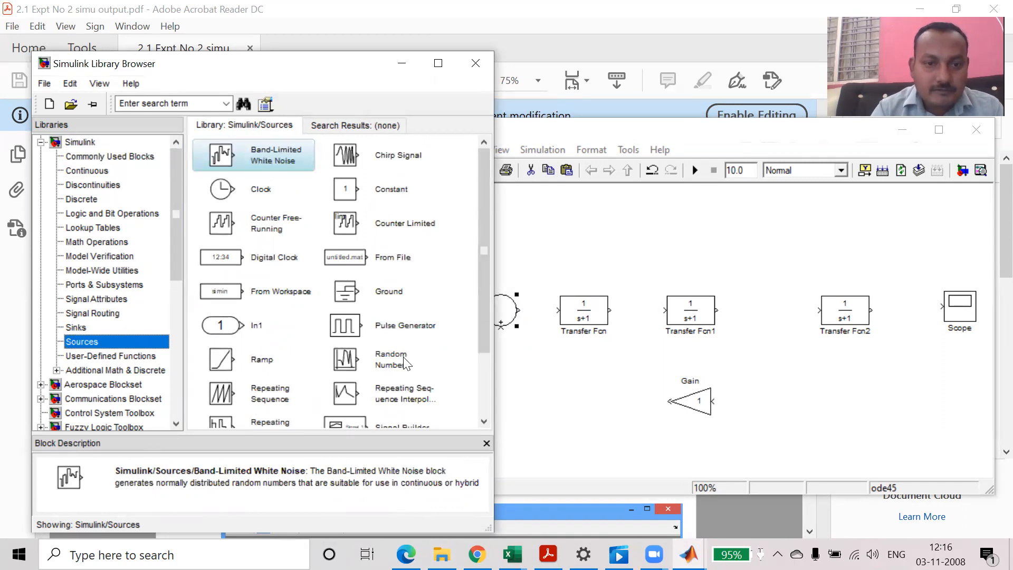
left_click(486, 399)
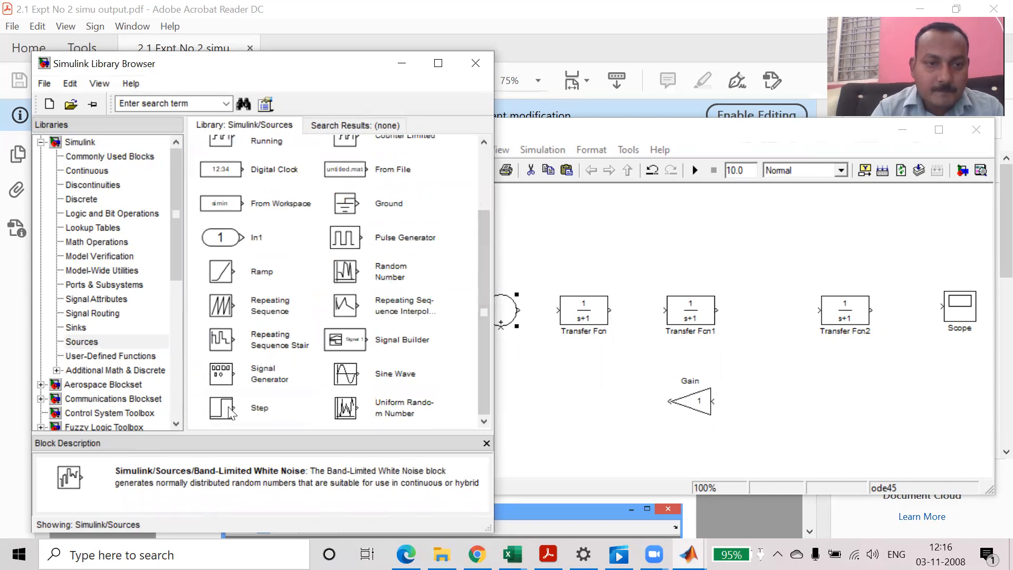
left_click_drag(230, 413, 713, 234)
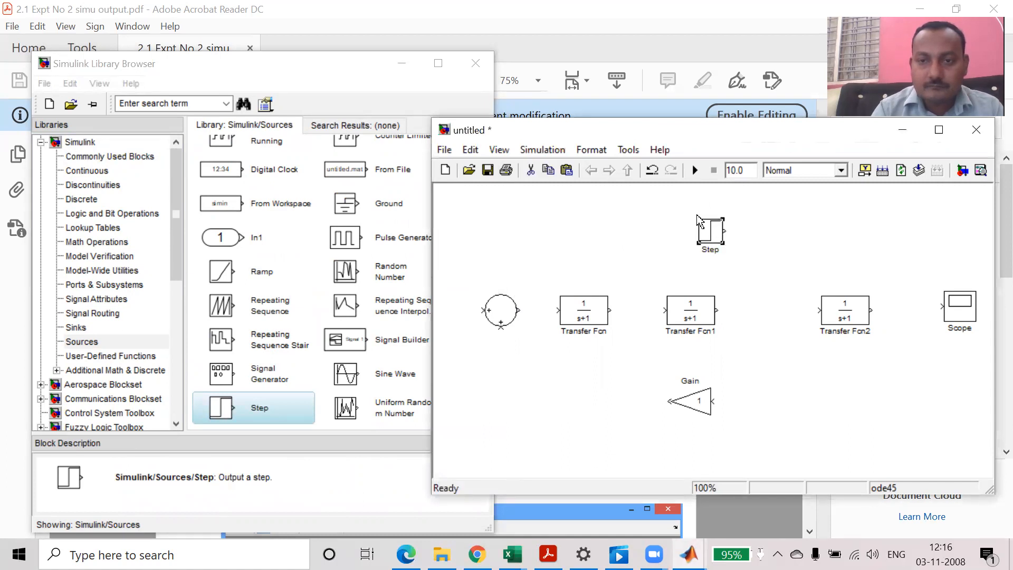
left_click_drag(695, 215, 689, 203)
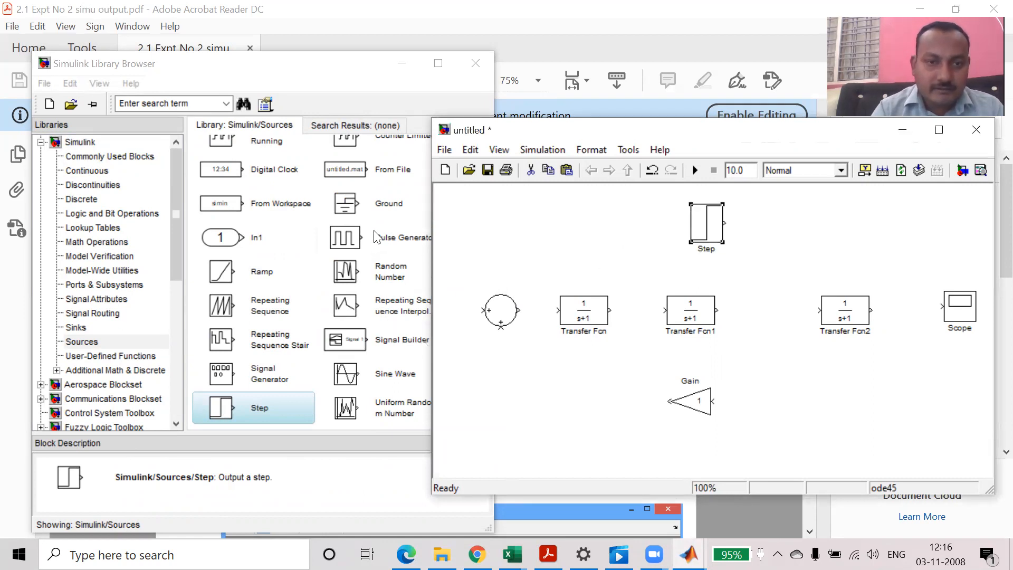
- Look through the Sources, Commonly Used Blocks, Continuous, Discontinuities, Discrete, and Logic and Bit Operations libraries for the rectangular summing block
left_click(311, 240)
mouse_move(486, 258)
left_mouse_down()
mouse_move(491, 172)
mouse_move(491, 272)
left_mouse_up()
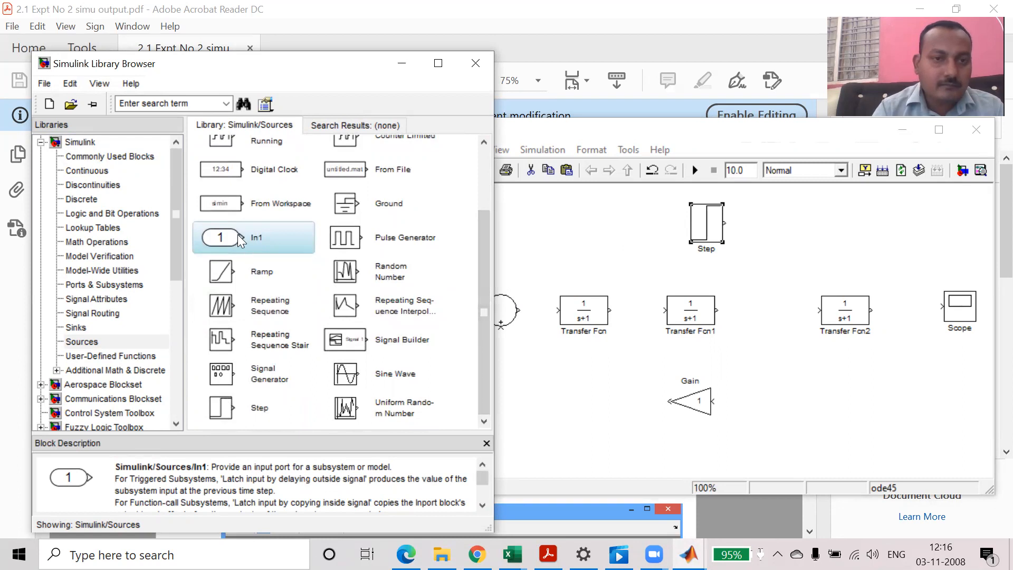
left_click(107, 159)
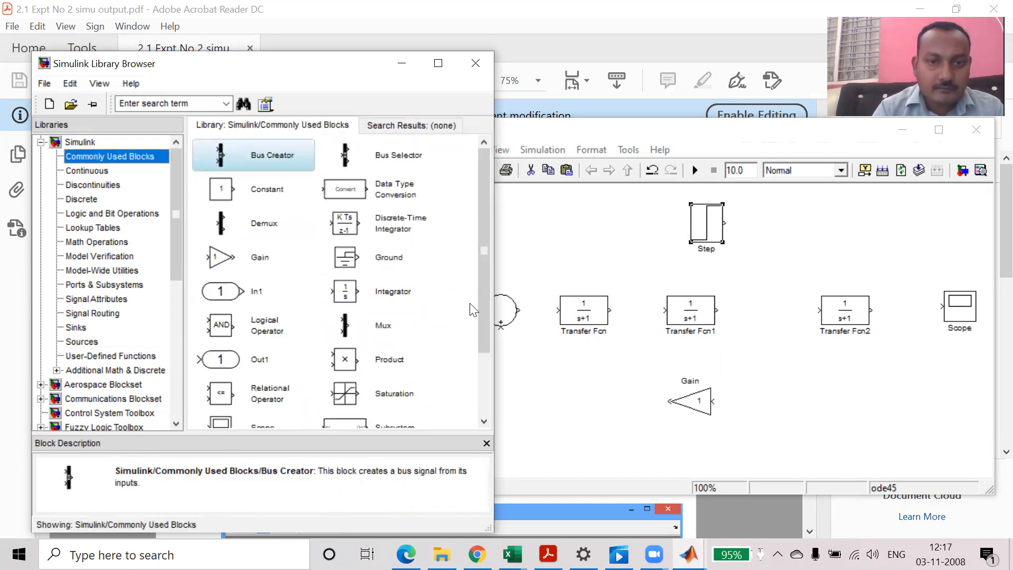
mouse_move(483, 274)
left_mouse_down()
mouse_move(484, 354)
mouse_move(481, 258)
left_mouse_up()
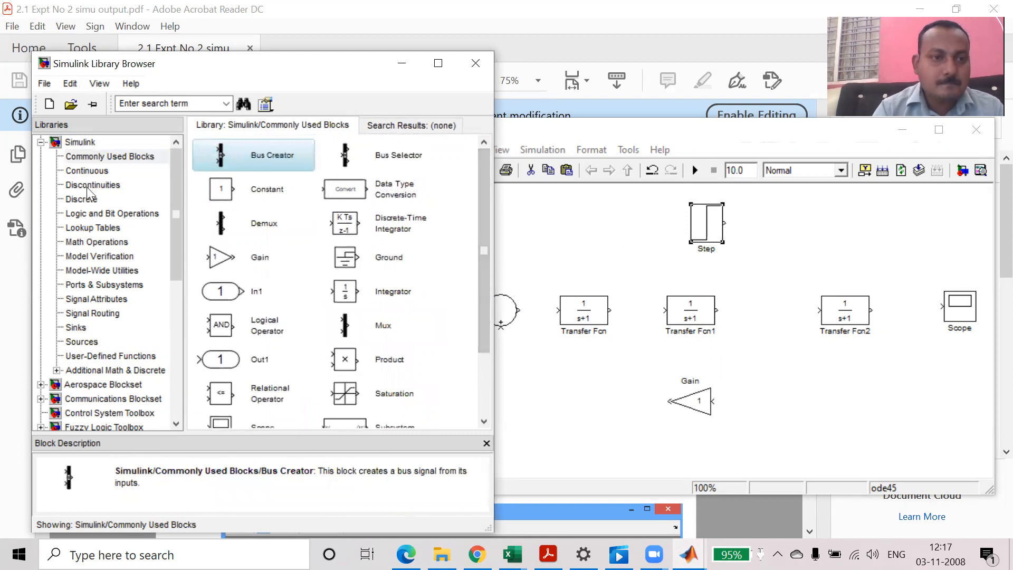
left_click(88, 171)
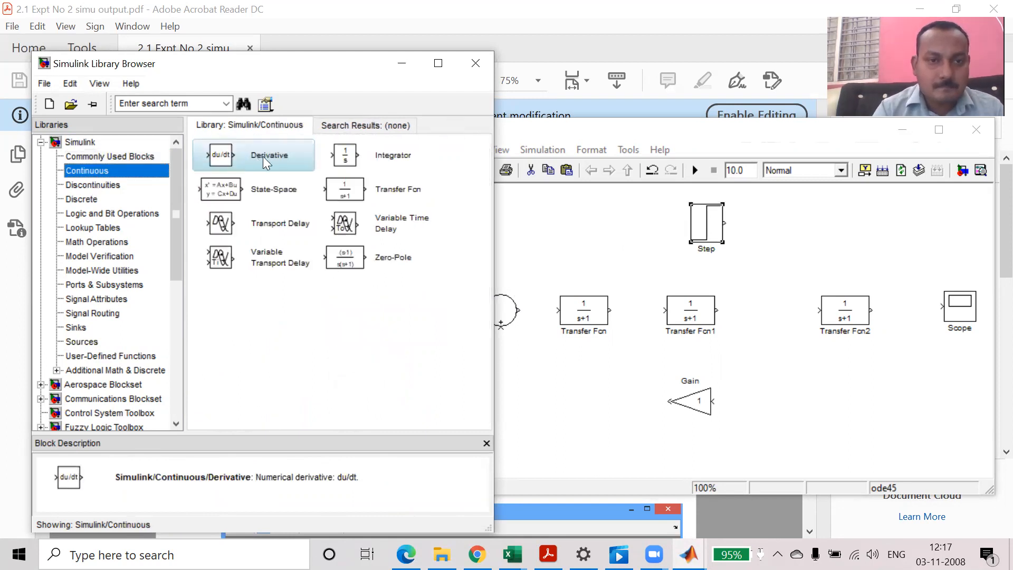
left_click(80, 186)
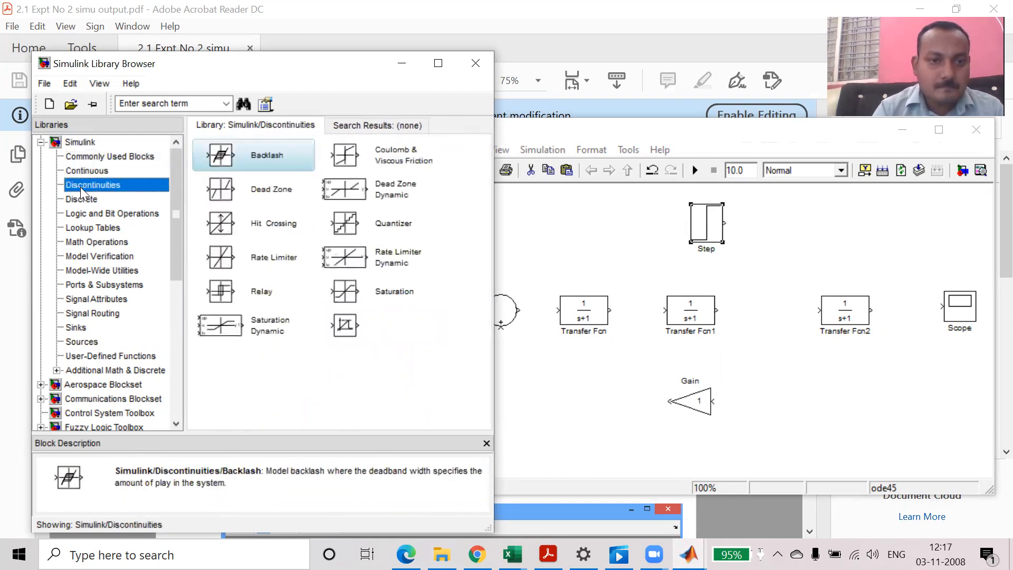
left_click(82, 196)
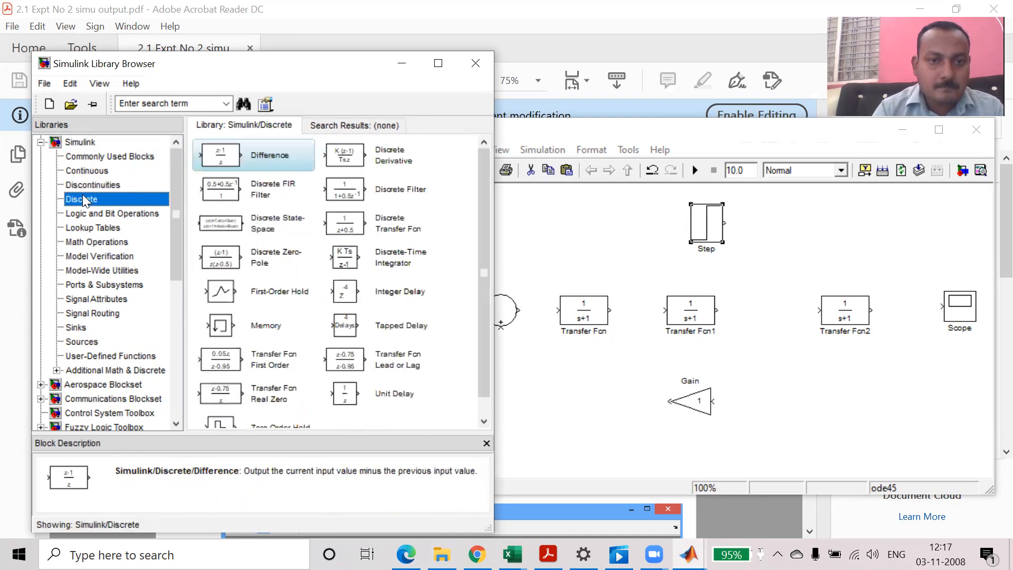
left_click(91, 213)
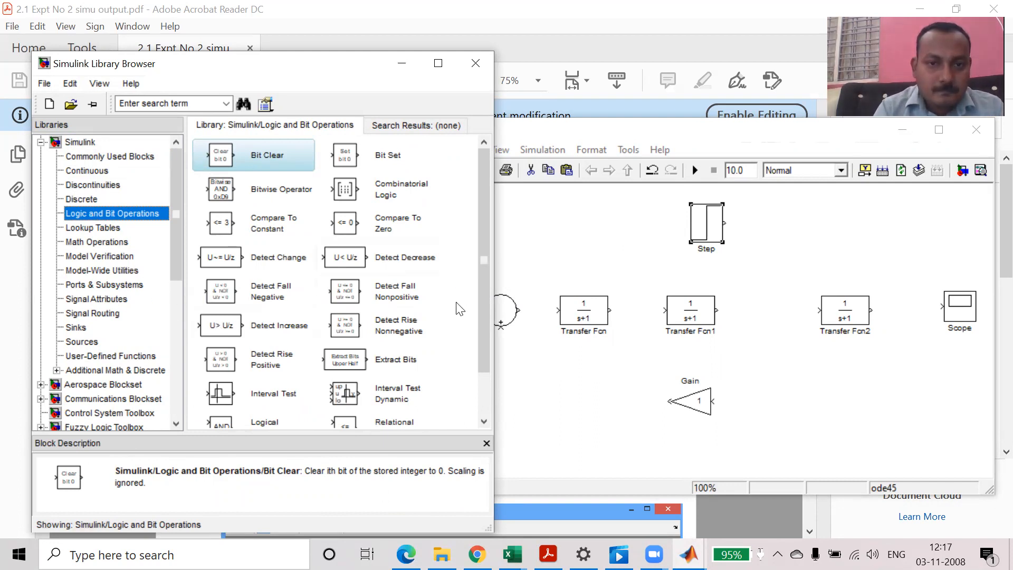
left_click_drag(484, 285, 483, 253)
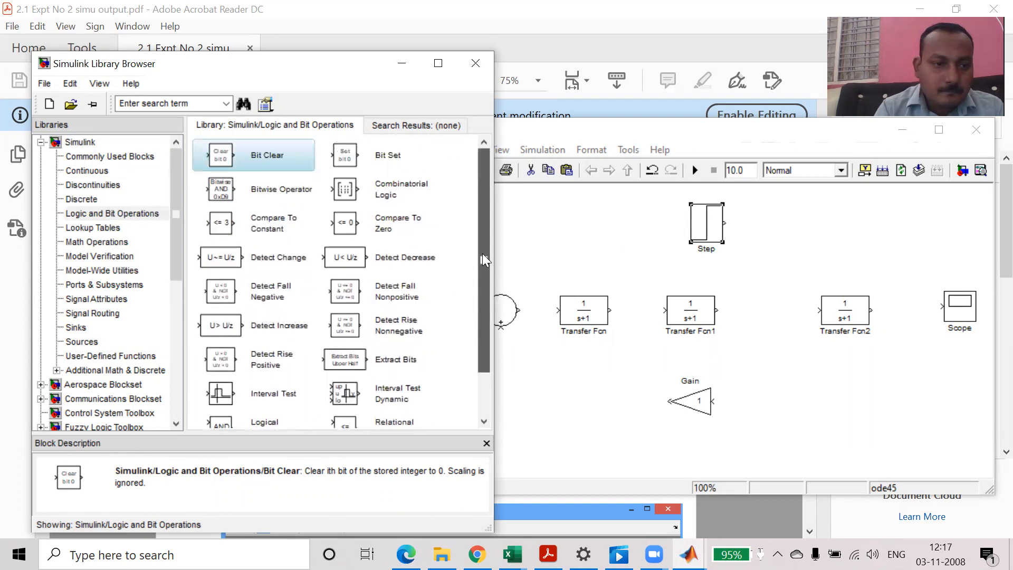
left_click(101, 354)
left_click(90, 341)
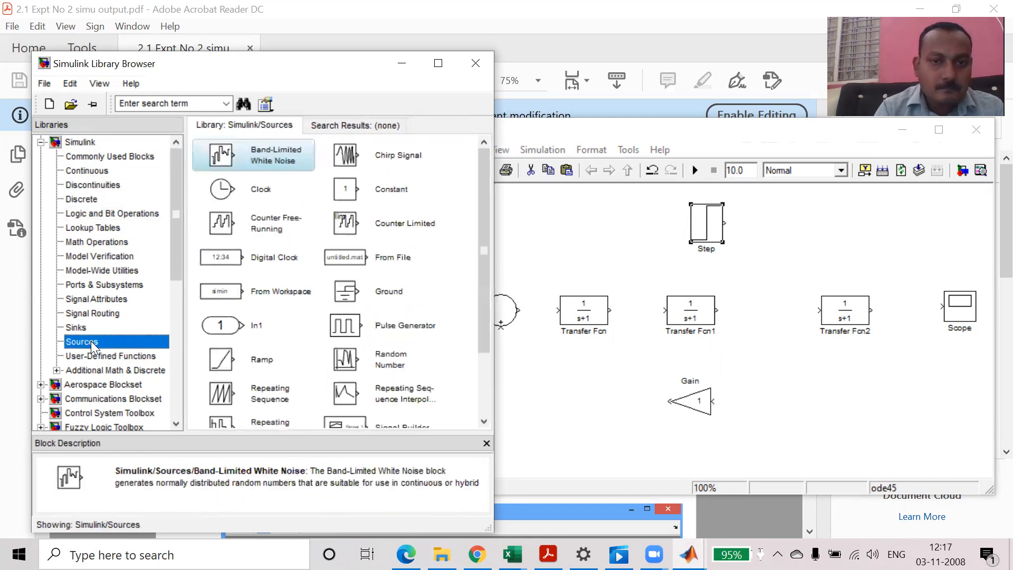
left_click(487, 204)
left_click_drag(487, 204, 488, 334)
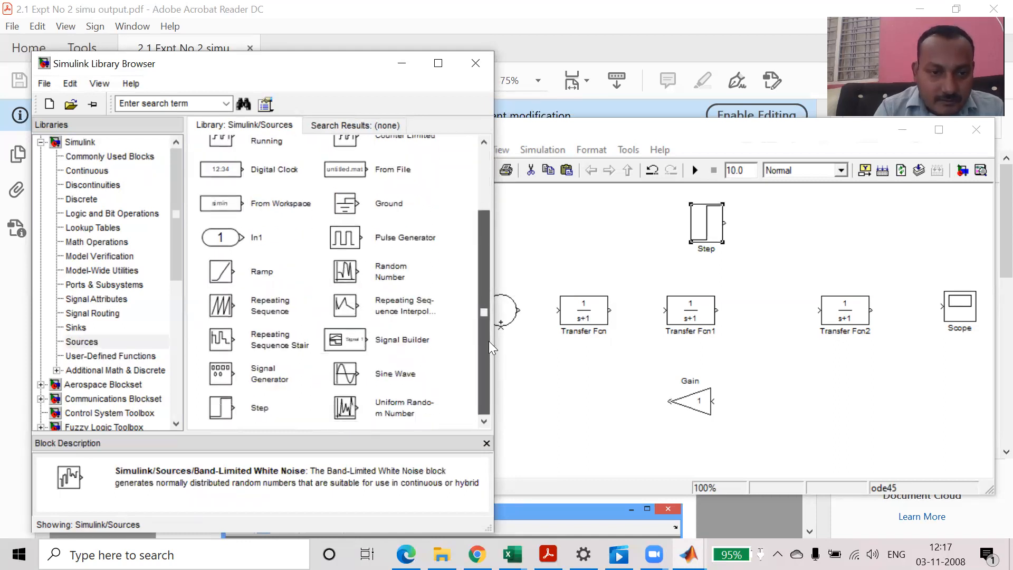
left_click_drag(487, 284, 484, 169)
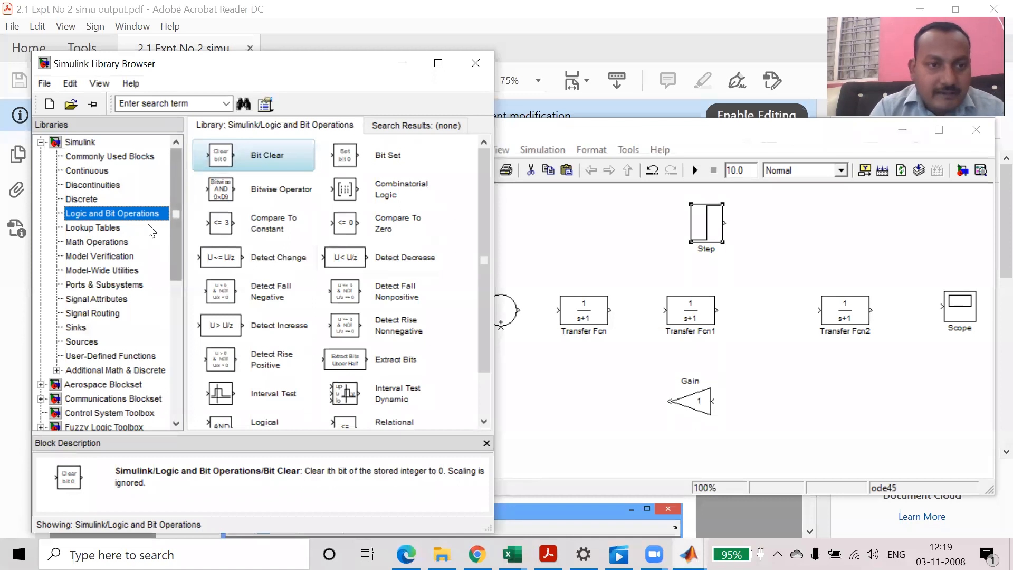
- Place an Add block from Math Operations between the second and third transfer functions, stretched tall, with the Step block shifted slightly away from it
left_click(112, 241)
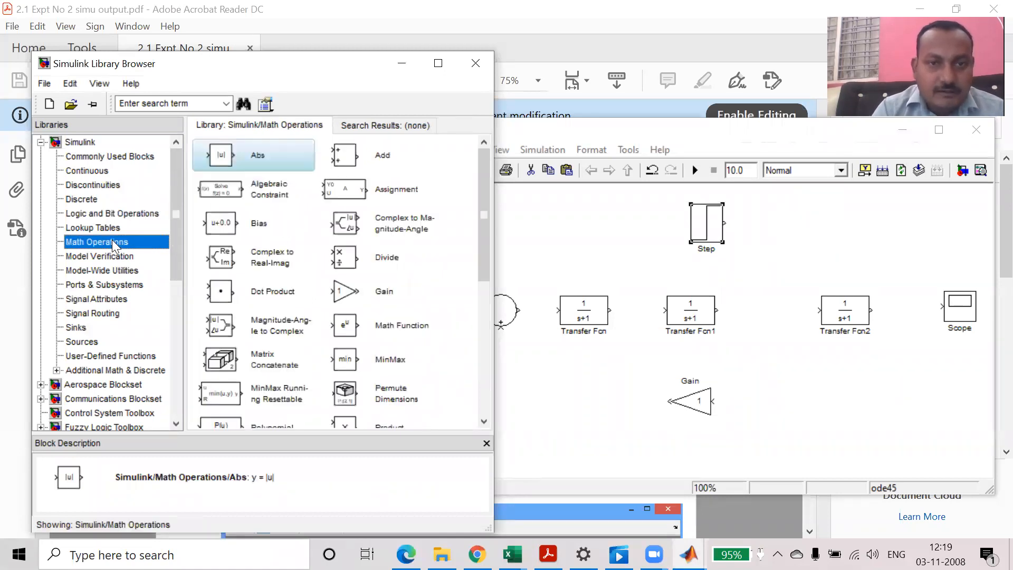
left_click_drag(362, 154, 677, 223)
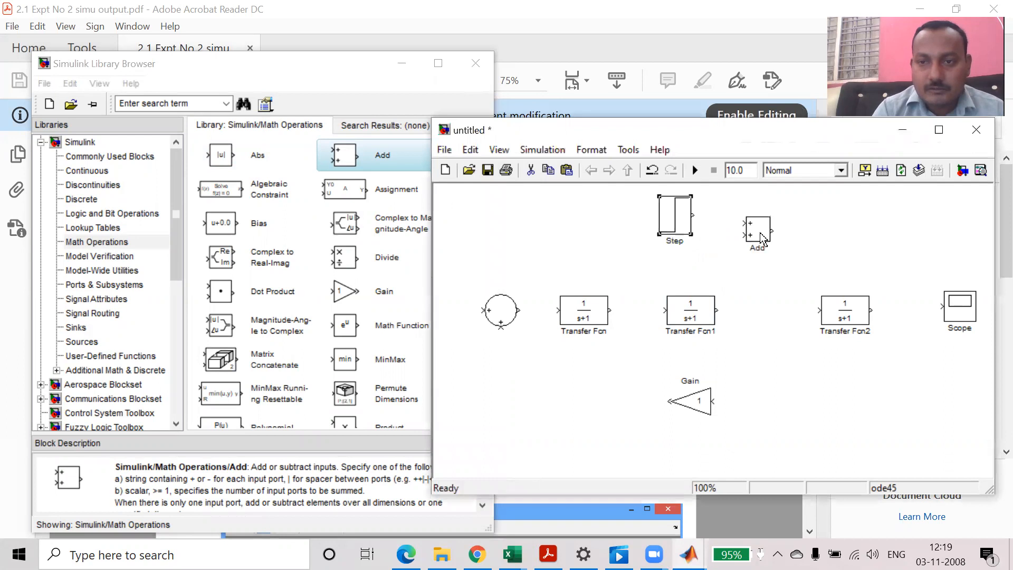
left_click_drag(760, 236, 772, 247)
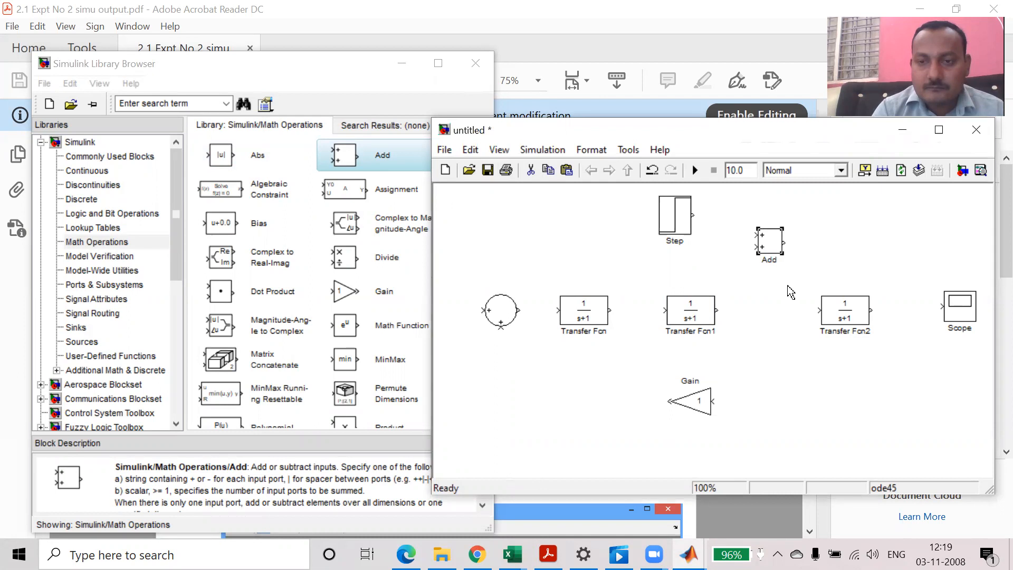
left_click_drag(786, 326, 786, 322)
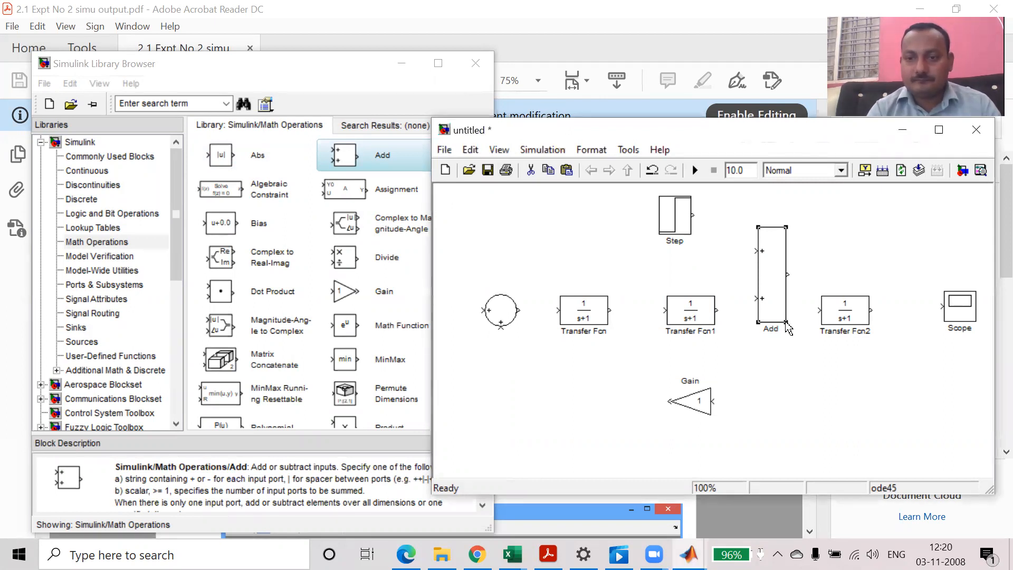
left_click_drag(787, 338, 787, 338)
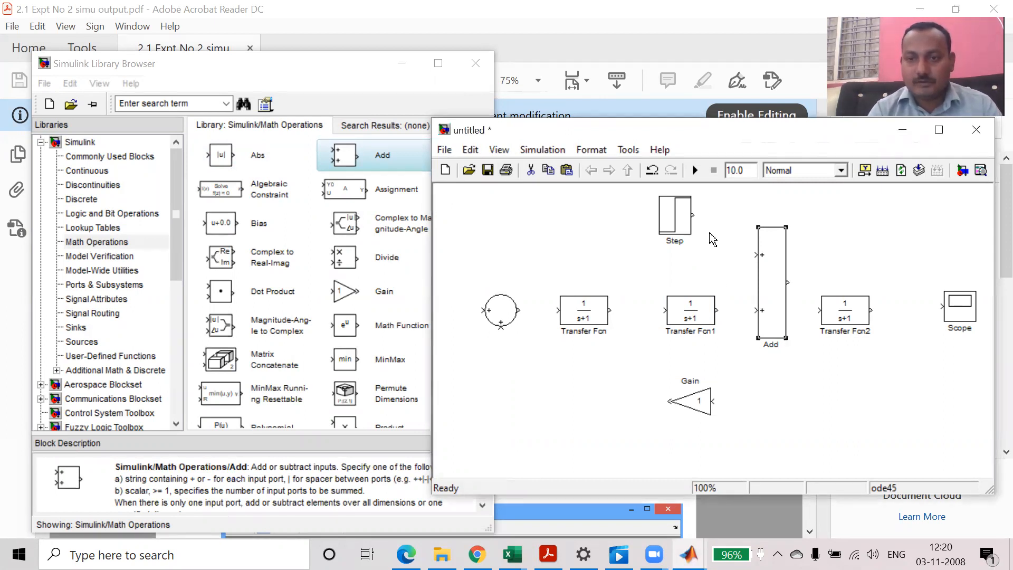
left_click(539, 238)
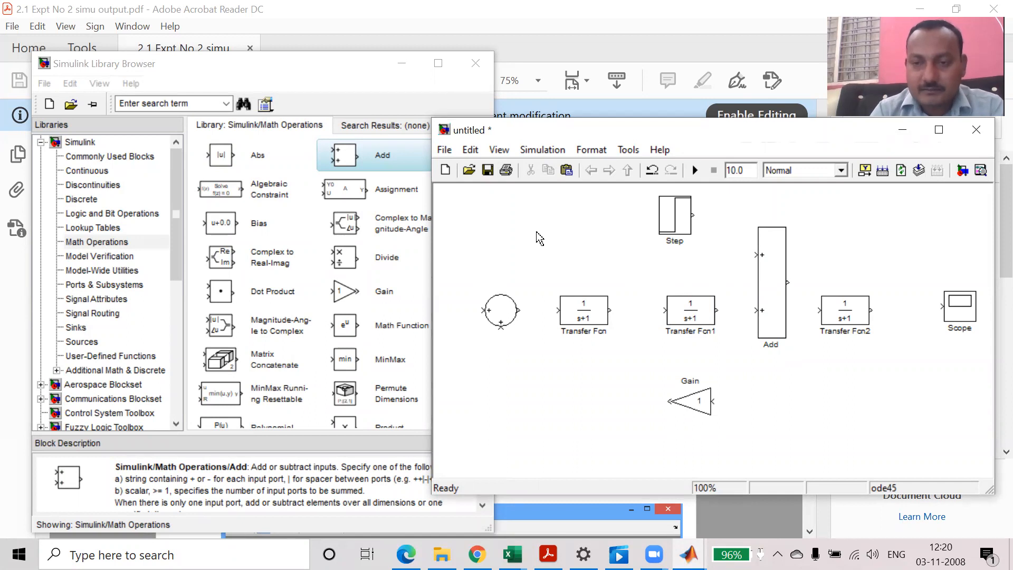
- Set the round Sum block's list of signs to |+-
double_click(500, 317)
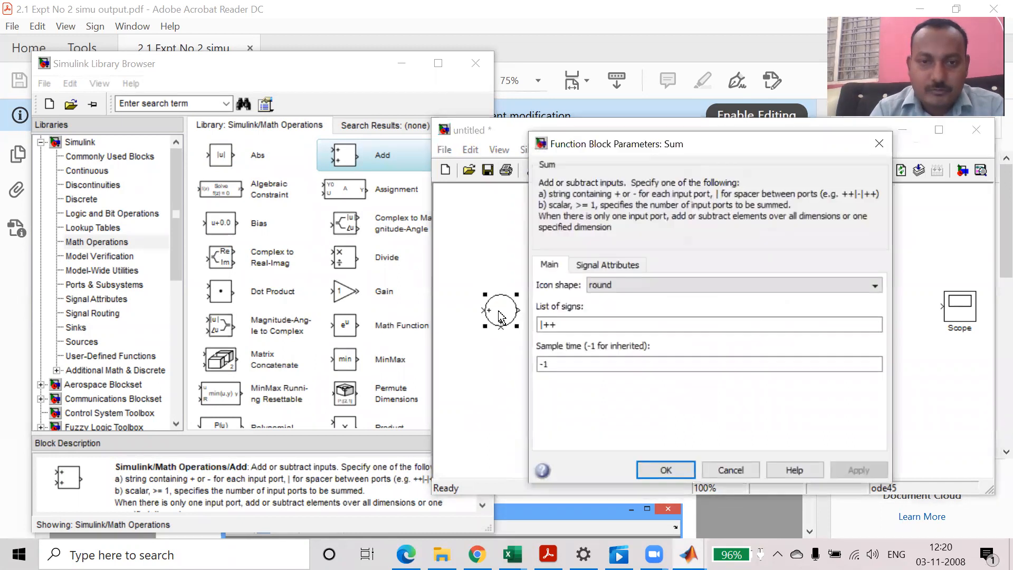
double_click(565, 325)
left_click(566, 325)
key("BackSpace")
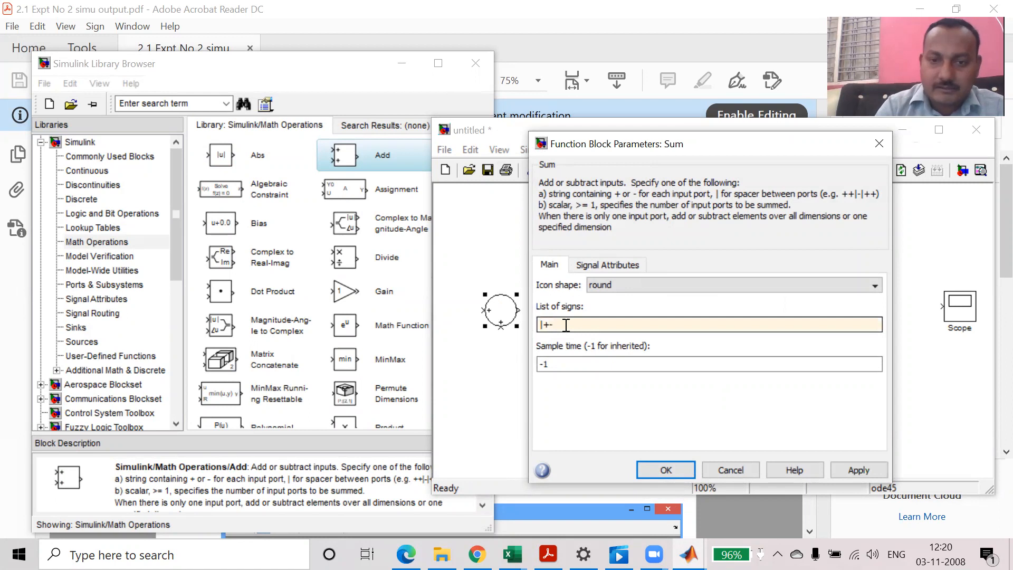
type("-")
left_click(679, 472)
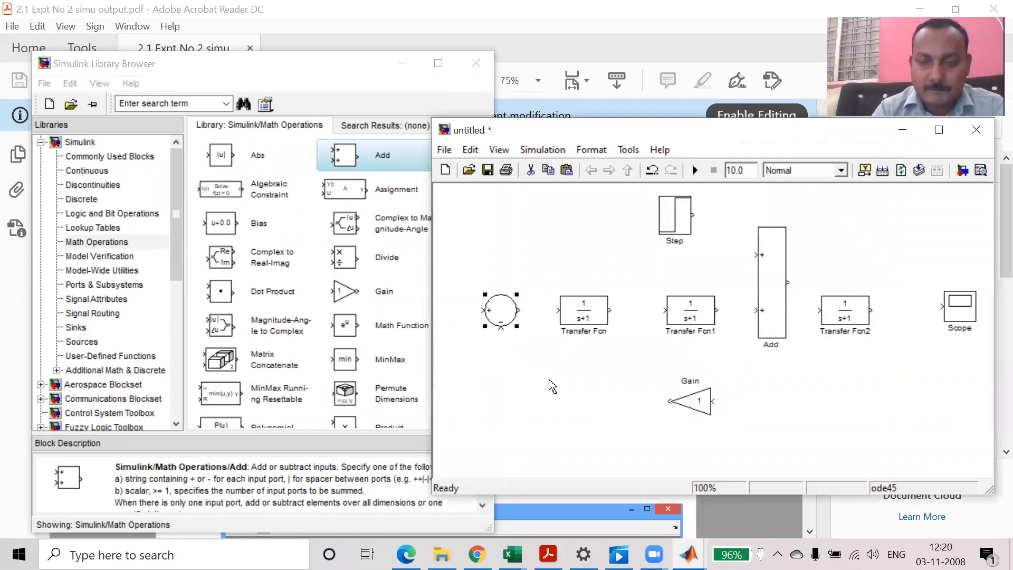
- Set the Add block's list of signs to -+, checking the sign order against the reference PDF diagram
double_click(773, 291)
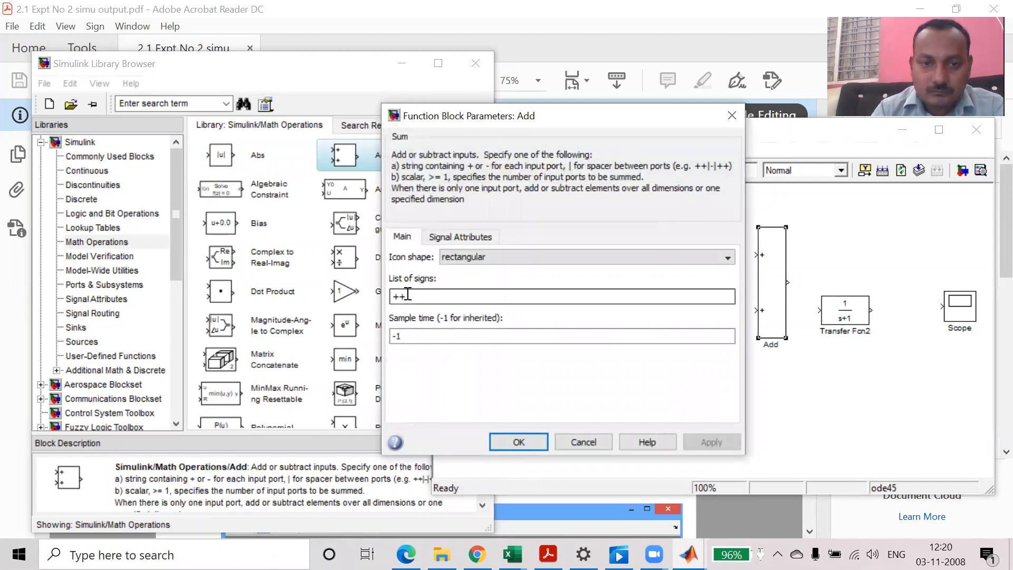
double_click(400, 297)
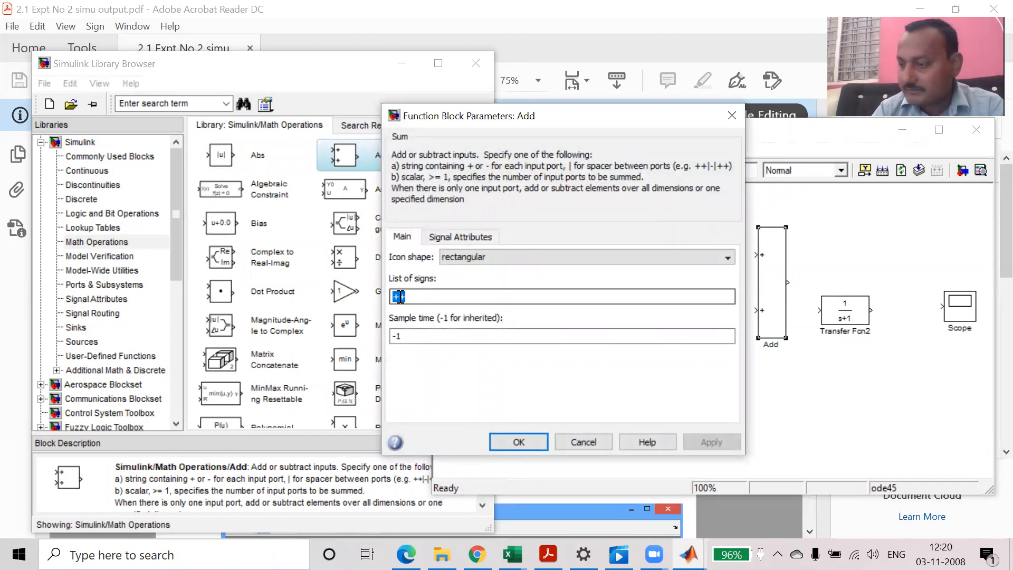
left_click(401, 296)
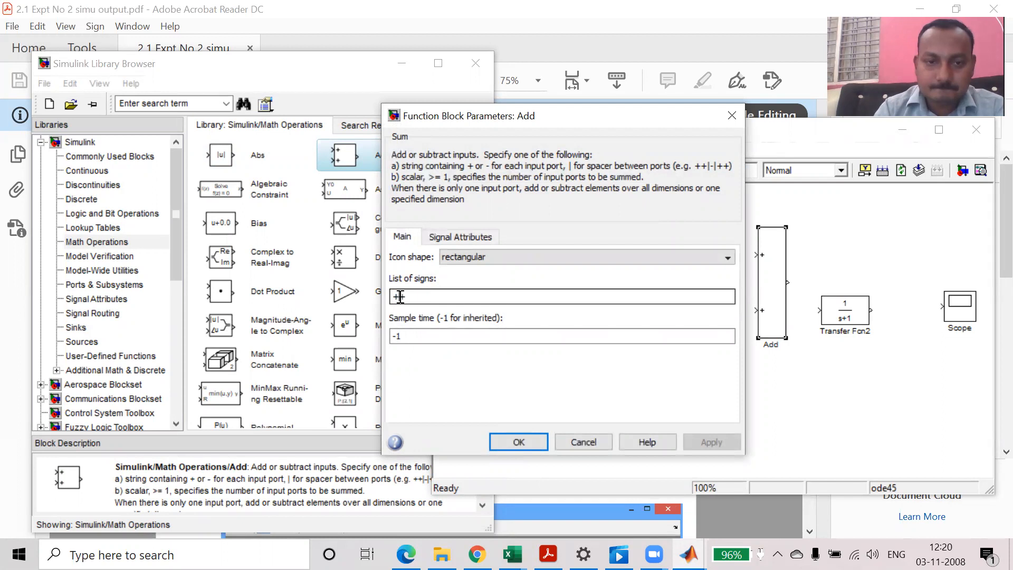
left_click(549, 554)
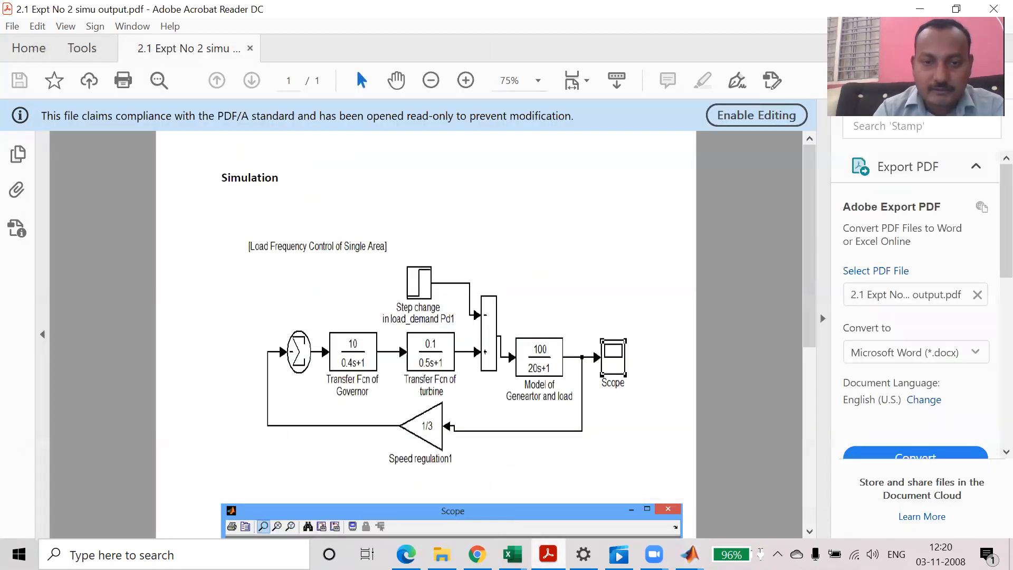
left_click(548, 555)
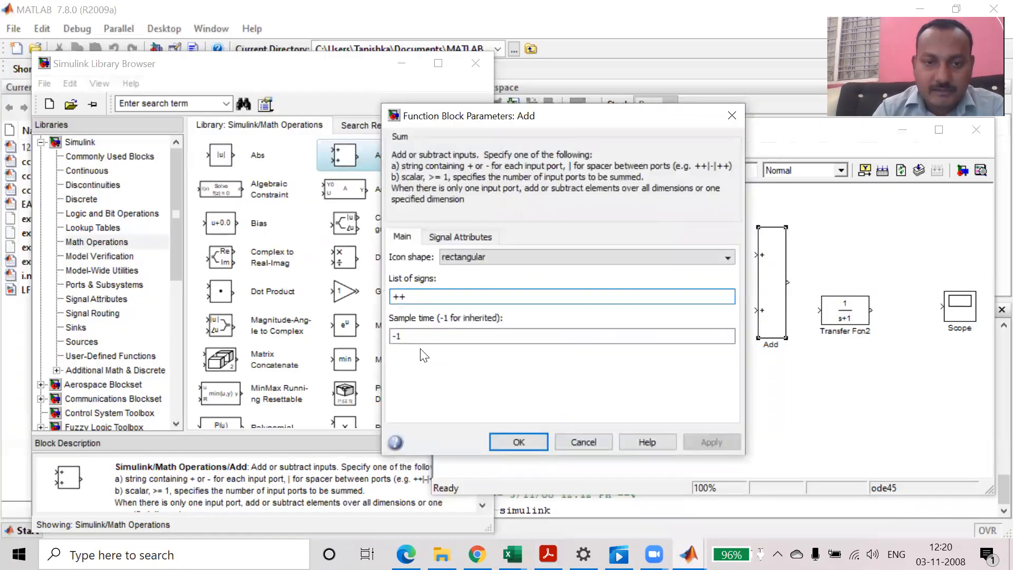
key("BackSpace")
type("-")
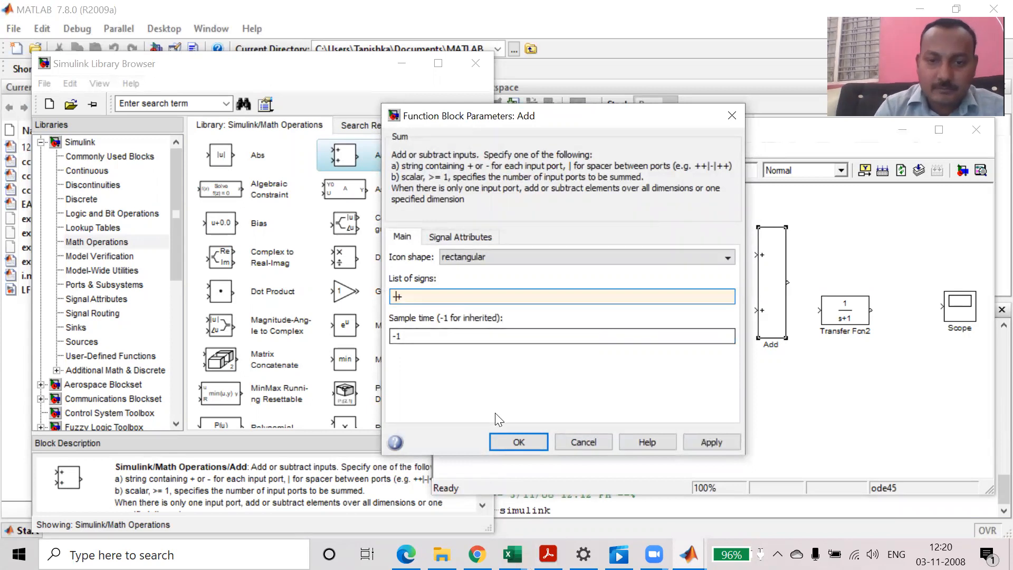
left_click(519, 441)
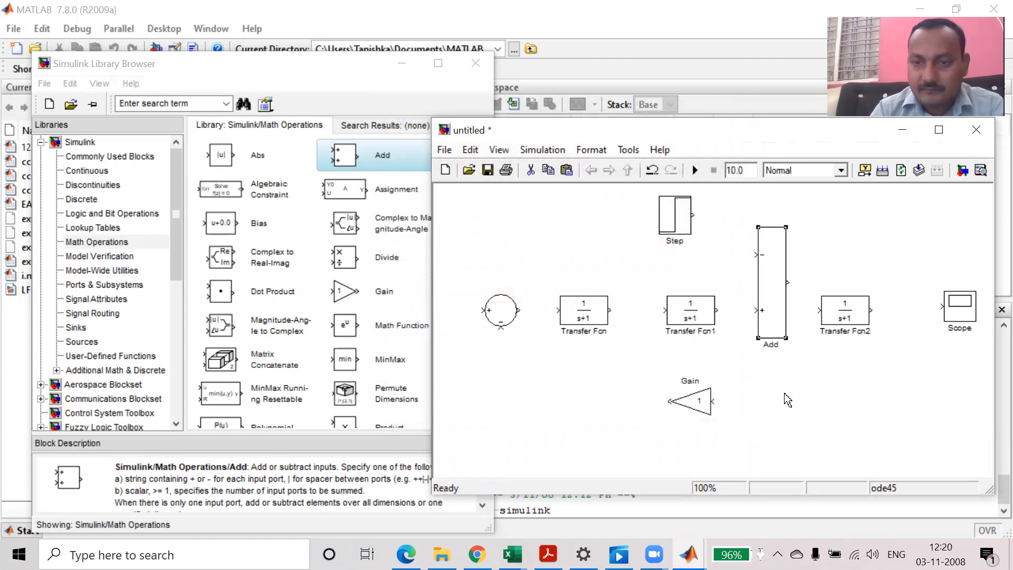
- Set the feedback Gain block's gain to 1/3
double_click(702, 406)
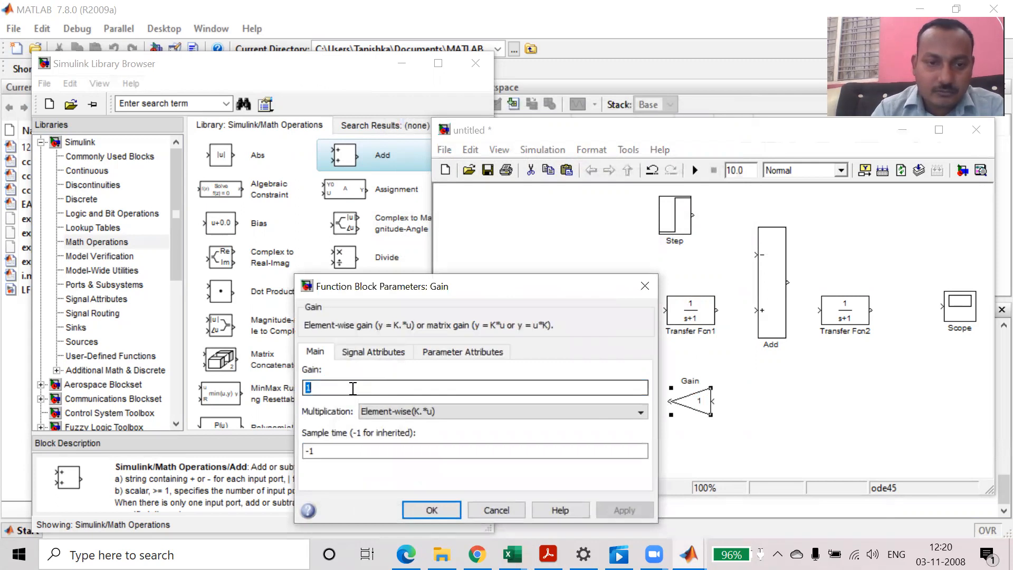
left_click(353, 388)
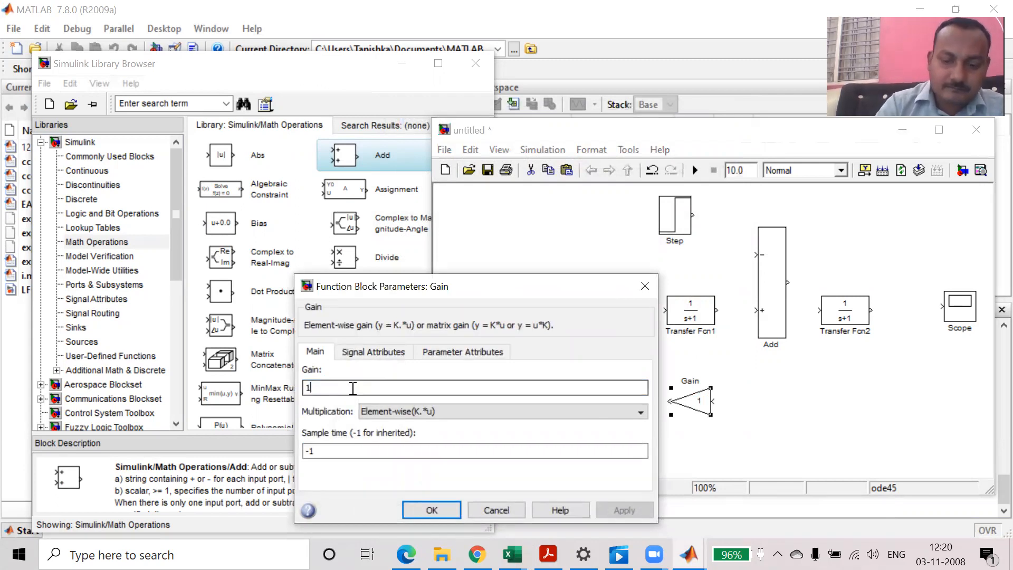
type("/3")
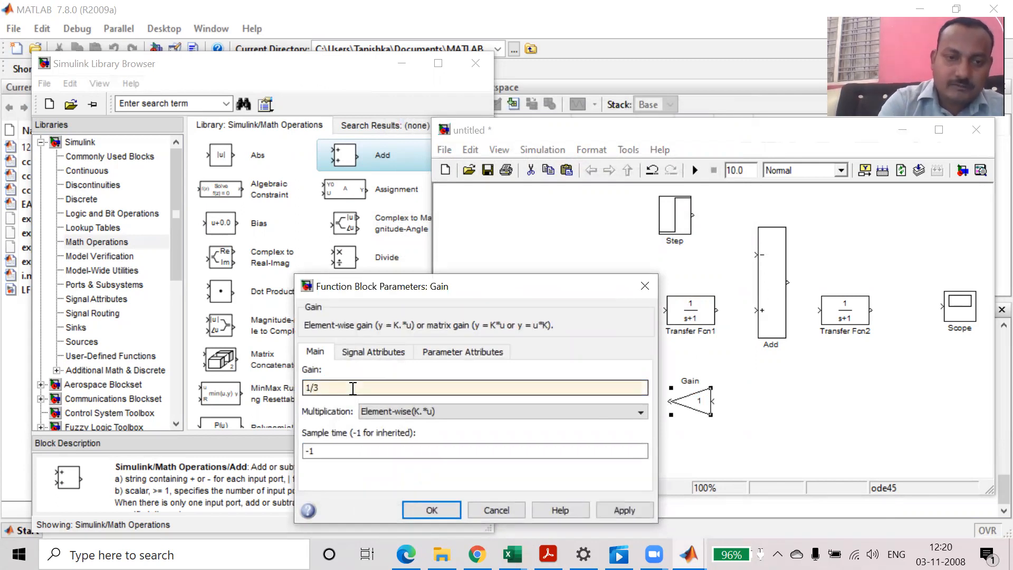
left_click(430, 509)
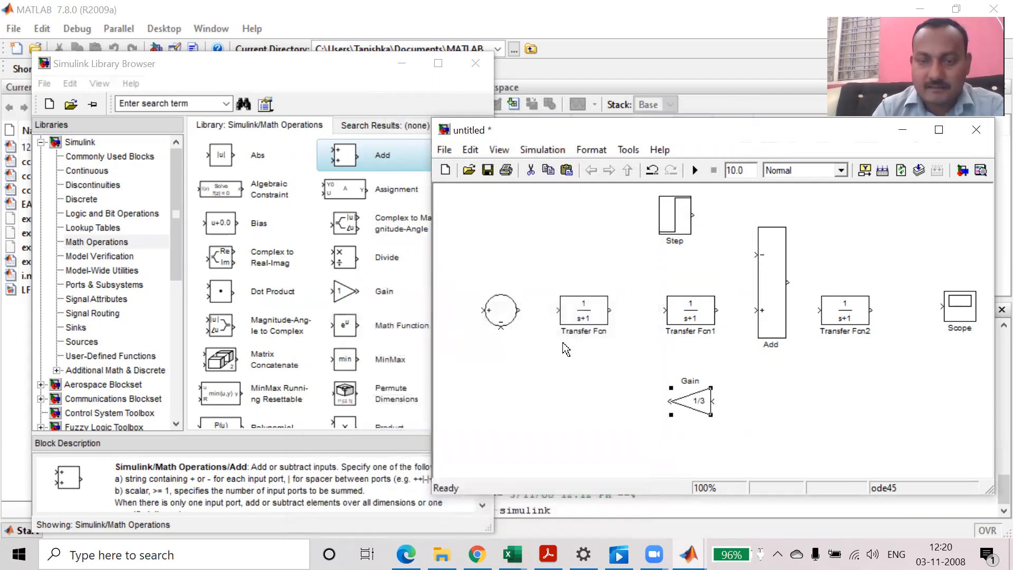
- Set the first transfer function's numerator to [10] and its denominator to [0.4 1]
double_click(586, 317)
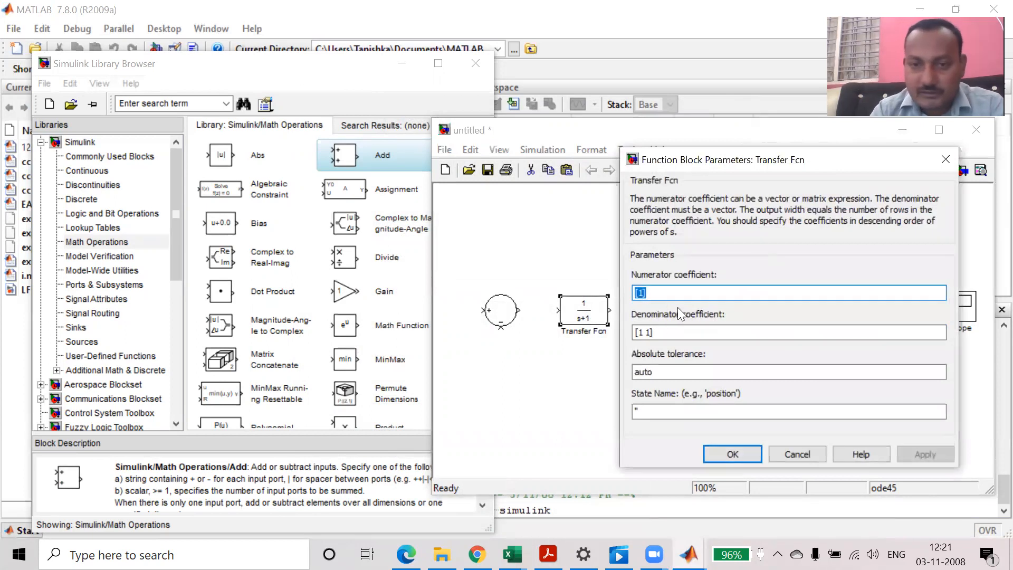
left_click(645, 294)
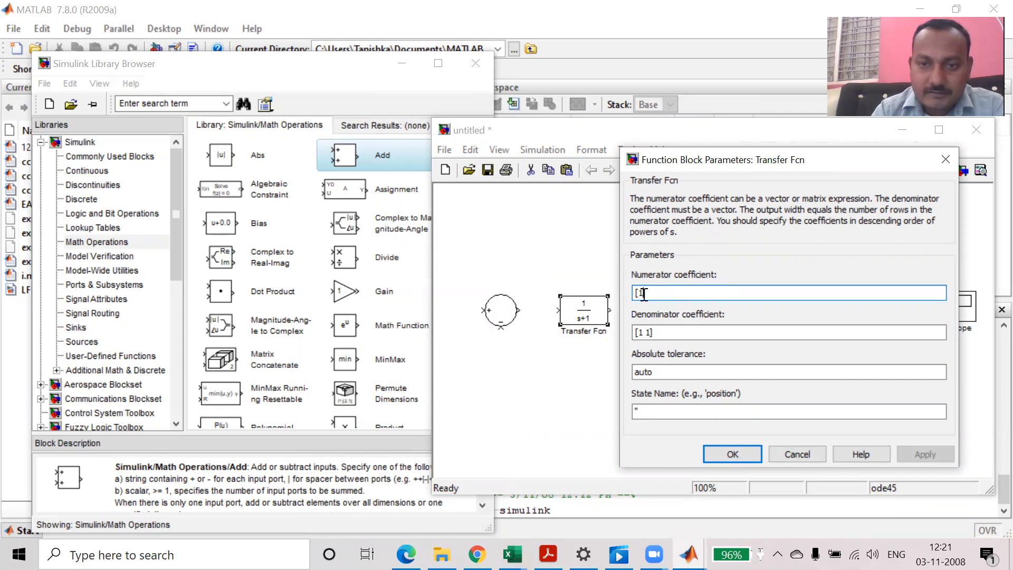
type("0")
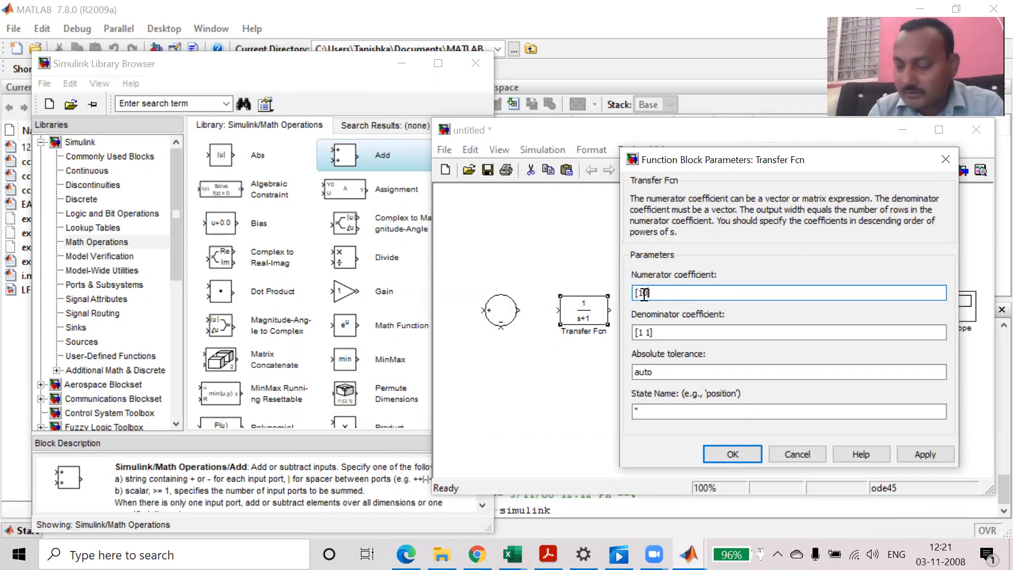
double_click(643, 333)
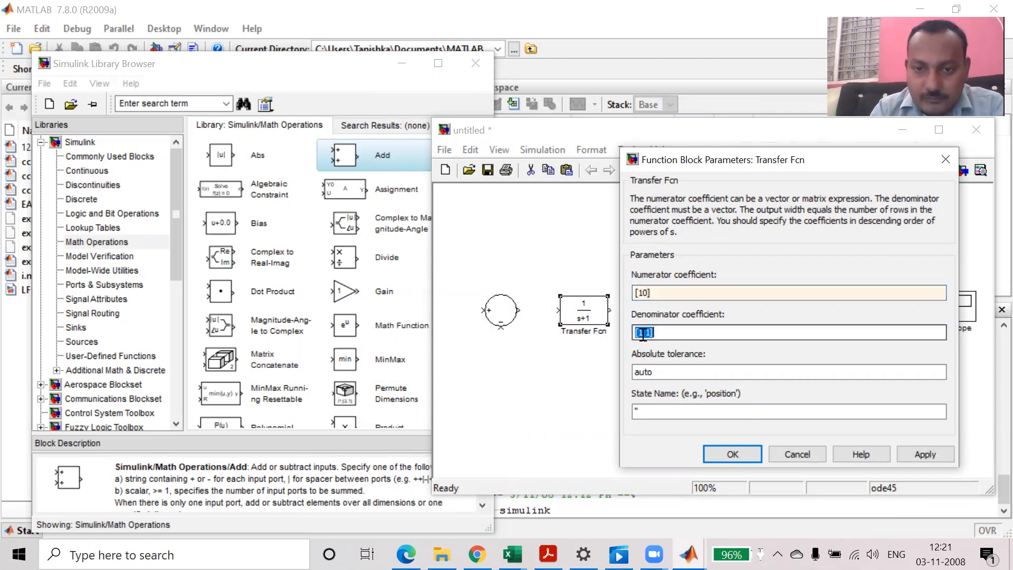
type("0.4")
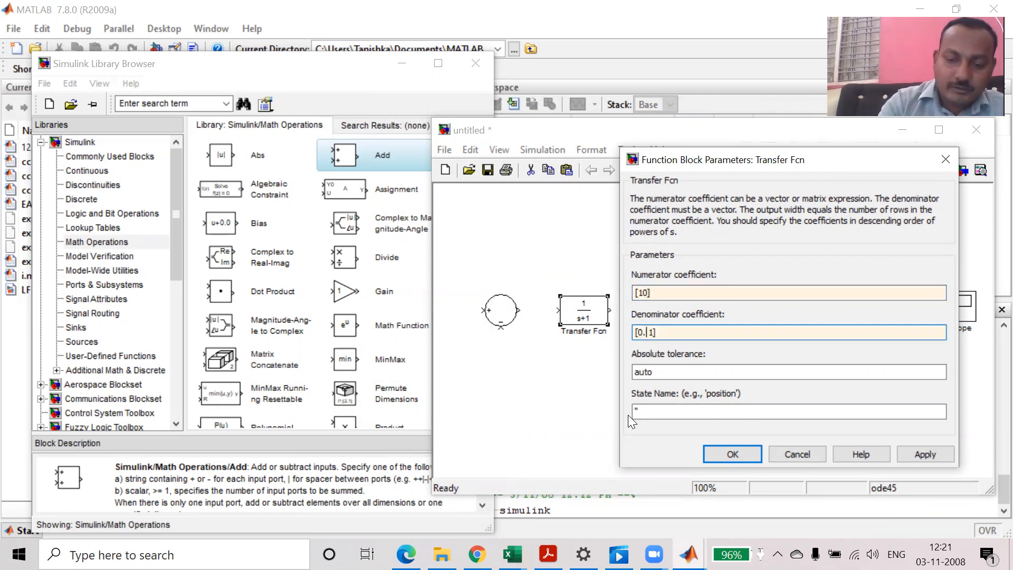
left_click(733, 455)
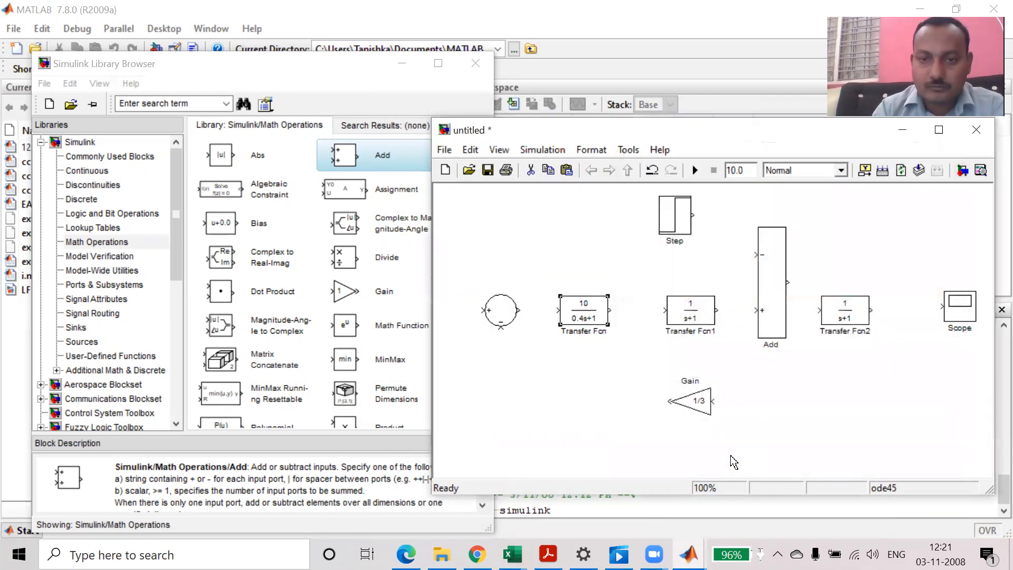
- Set the second transfer function, Transfer Fcn1, to numerator [0.1] and denominator [0.5 1]
double_click(692, 312)
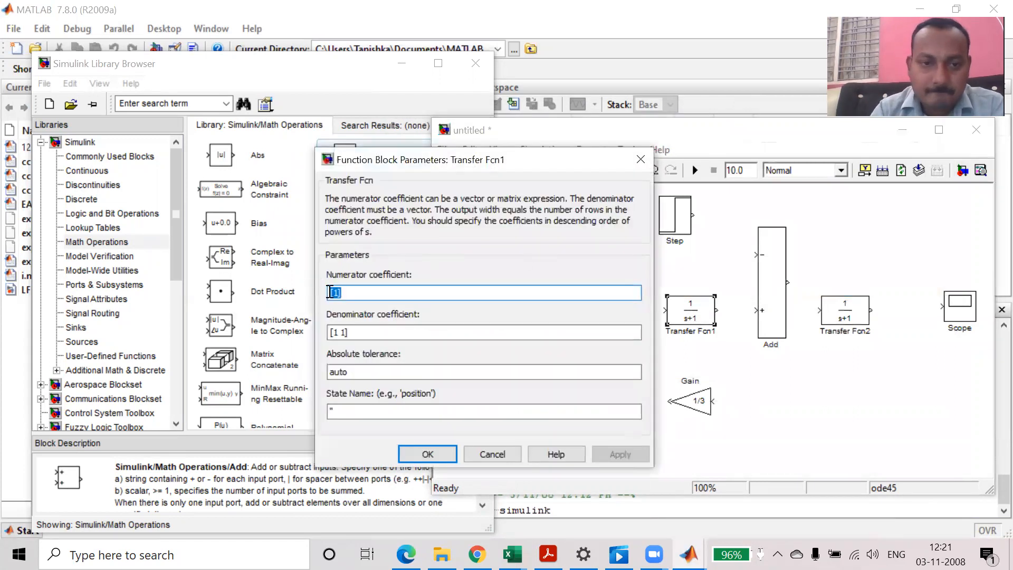
left_click(338, 294)
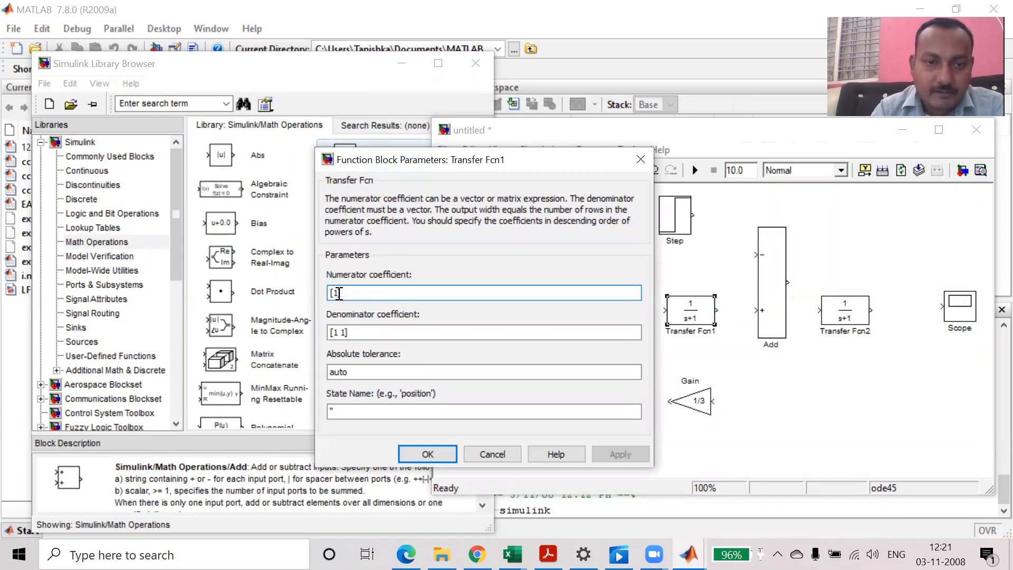
key("BackSpace")
type("0.")
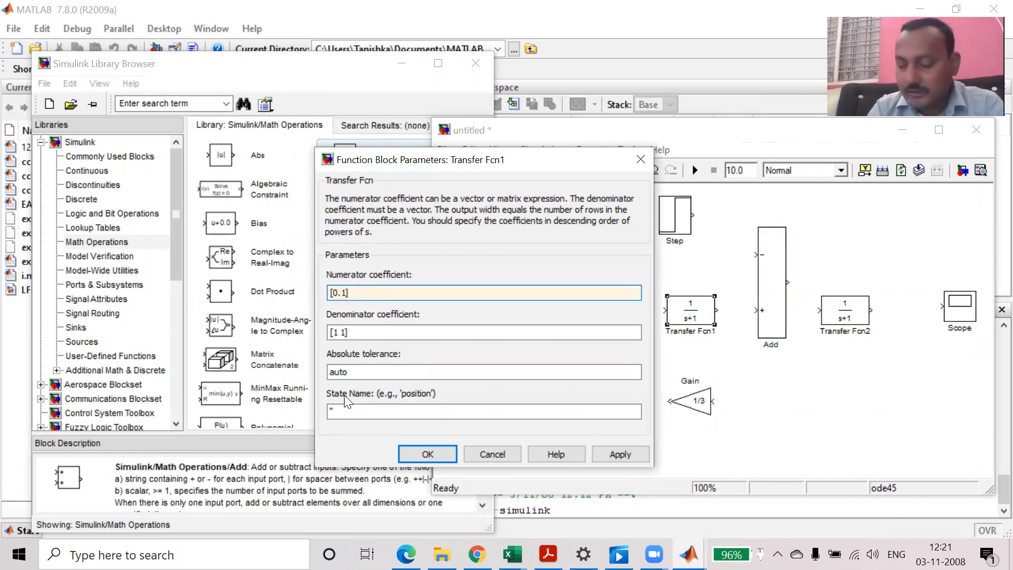
left_click(337, 332)
left_click(337, 332)
key("Delete")
type("0.5")
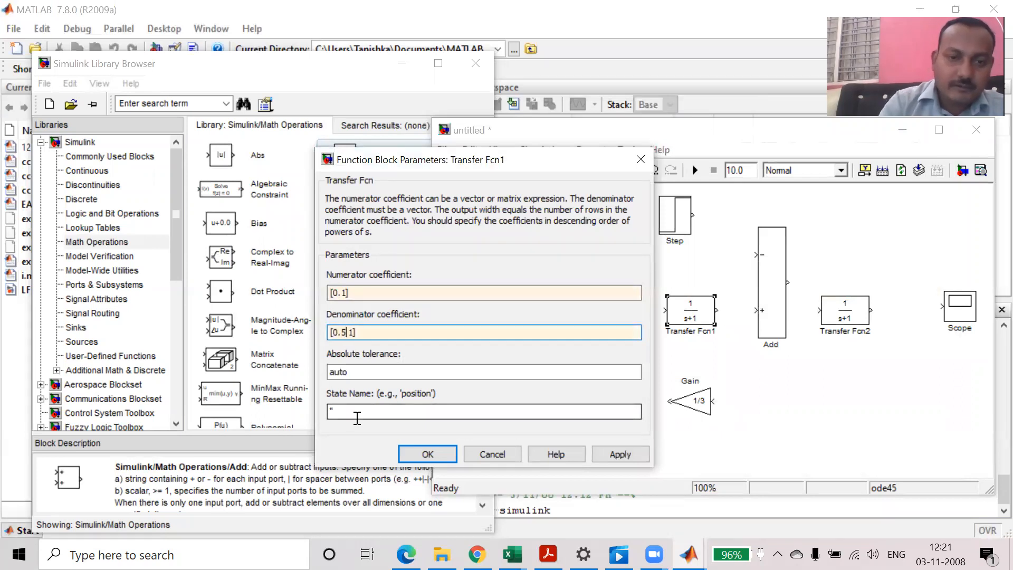
left_click(429, 454)
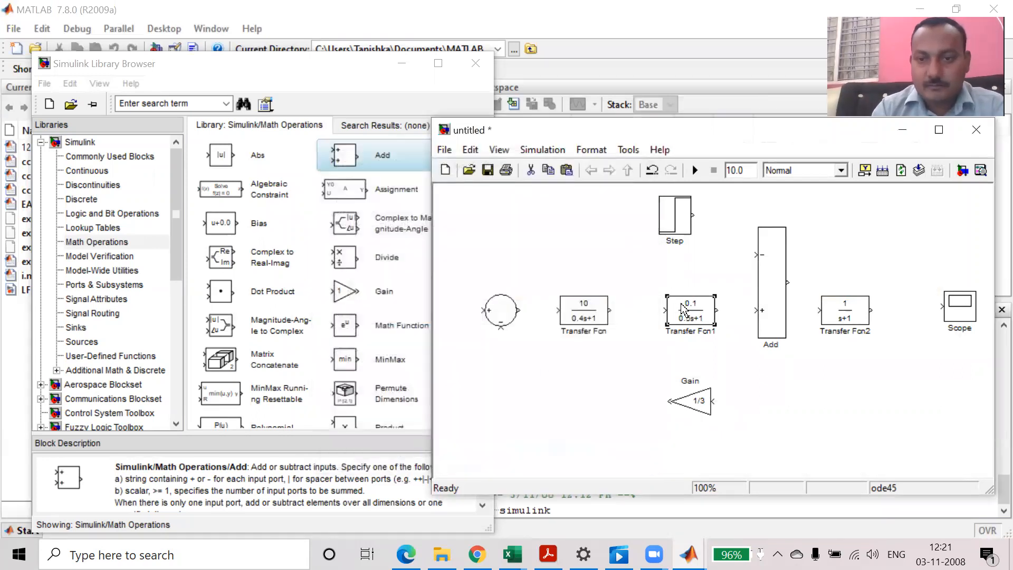
- Set the third transfer function, Transfer Fcn2, to numerator [100] and denominator [20 1]
double_click(848, 319)
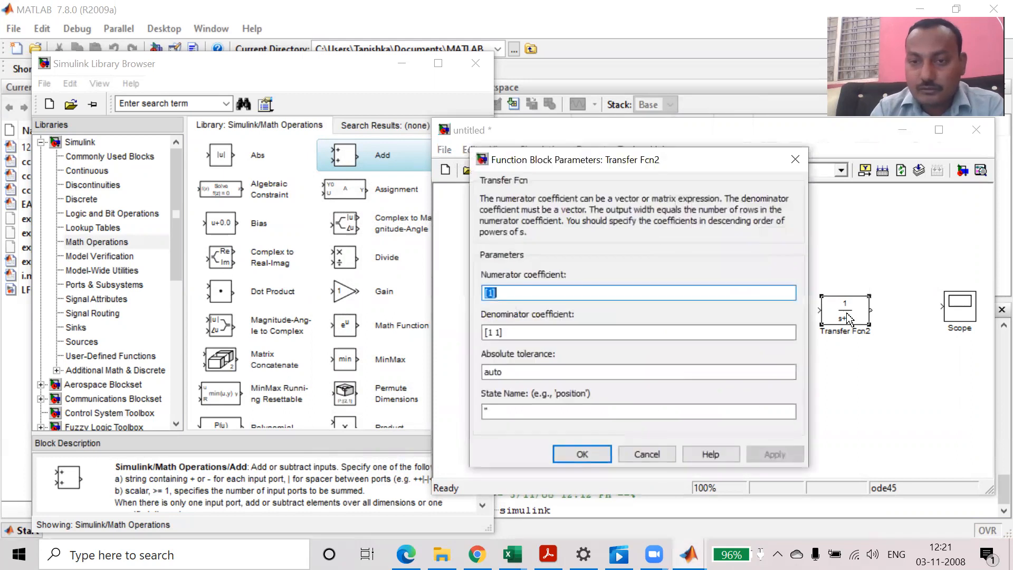
type("[1]")
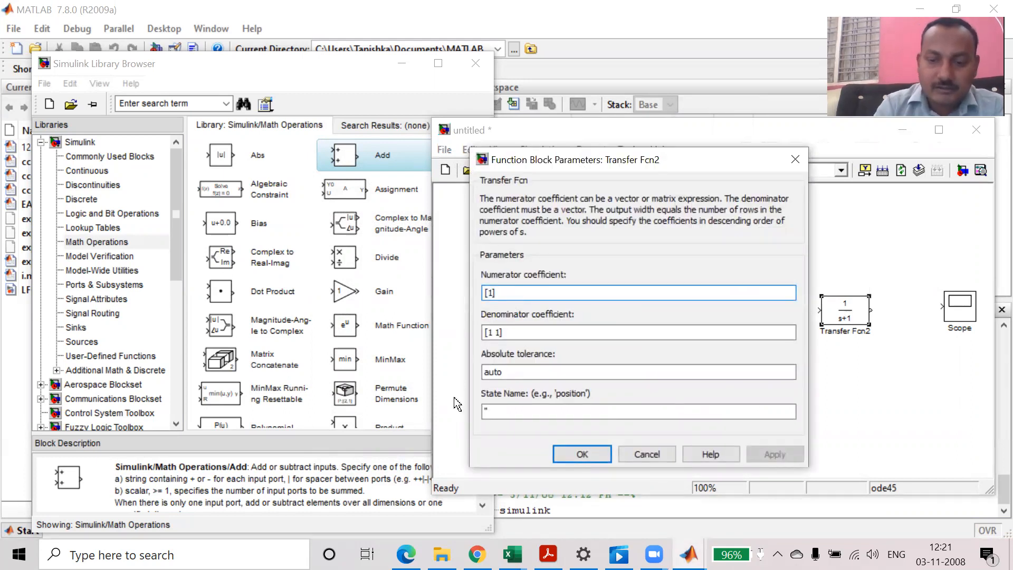
type("00")
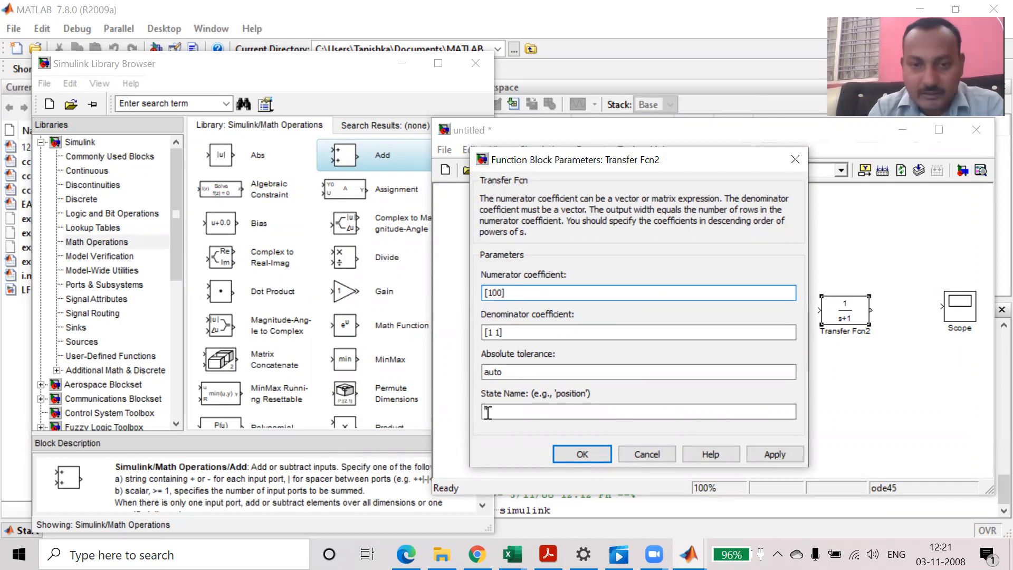
left_click(492, 332)
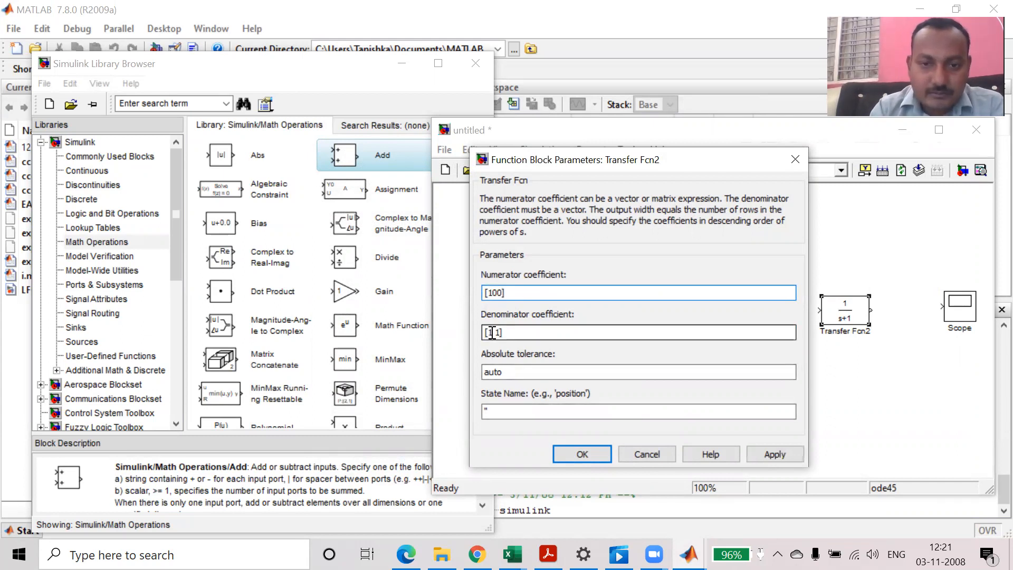
key("BackSpace")
type("20")
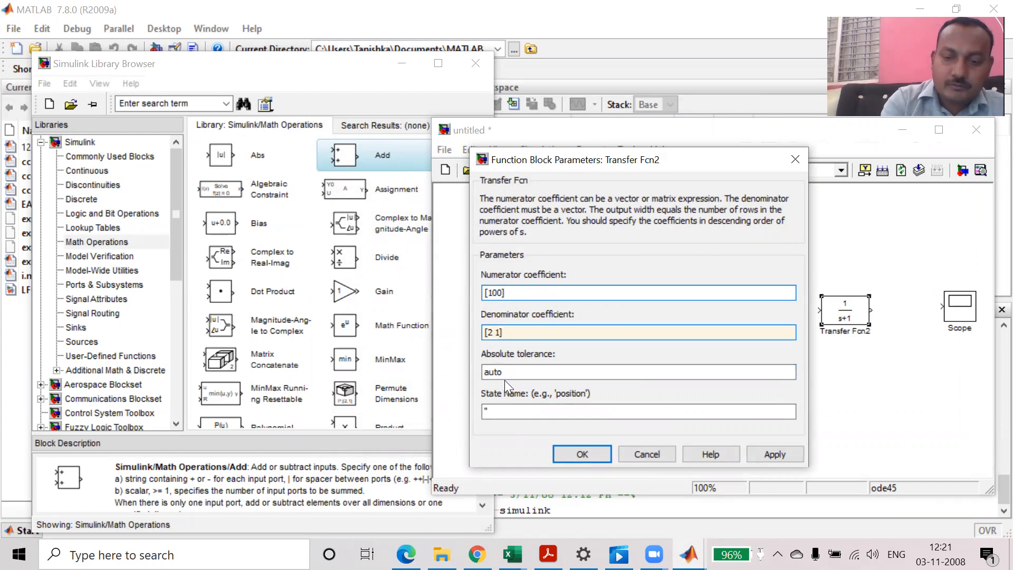
left_click(575, 453)
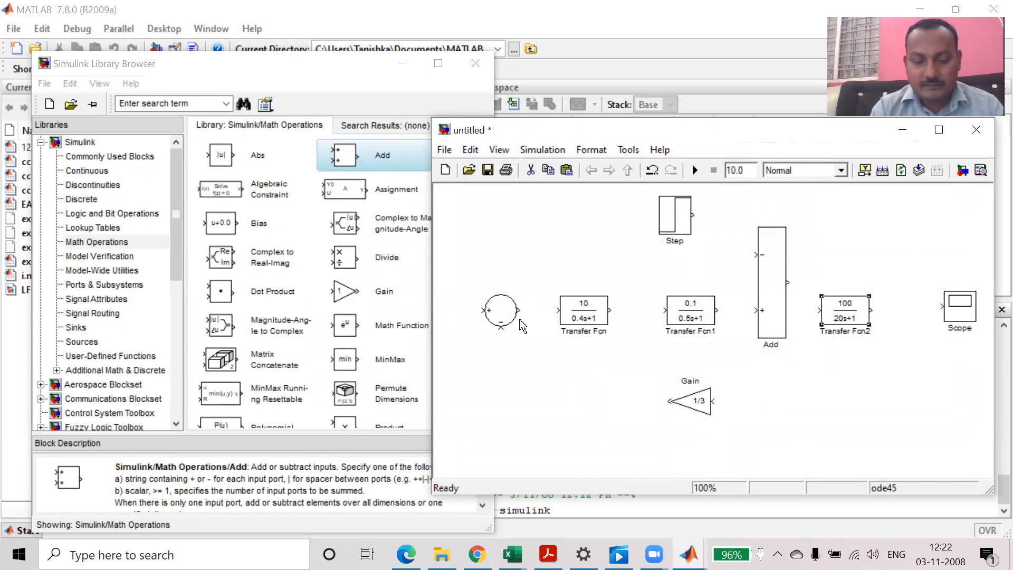
left_click(538, 319)
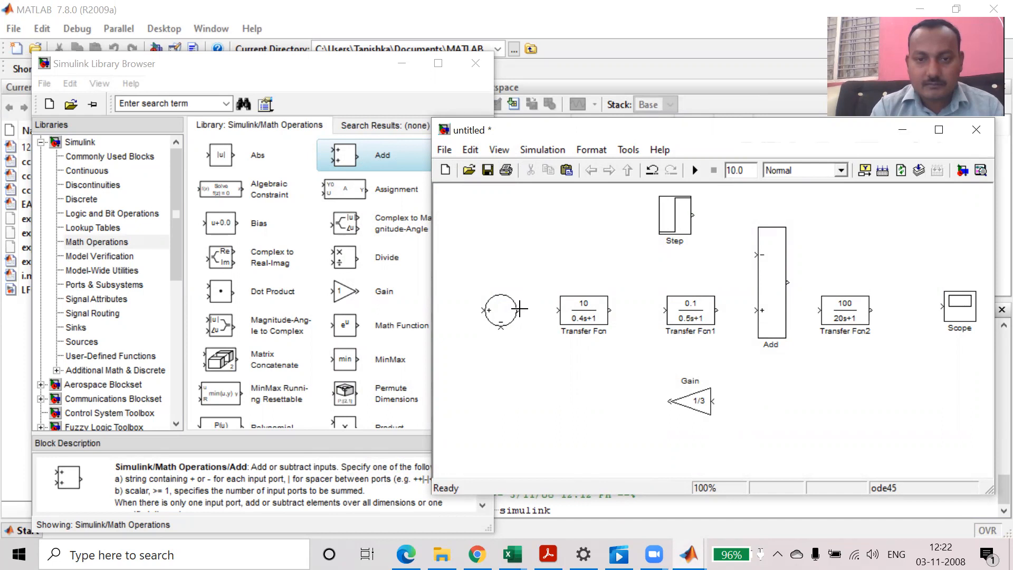
left_click_drag(519, 310, 558, 313)
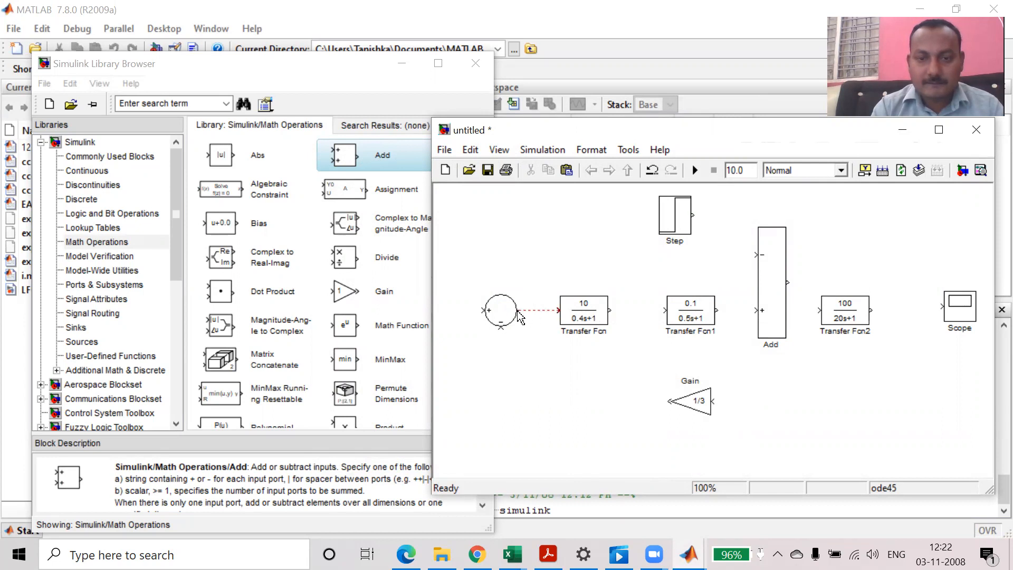
key("ctrl+z")
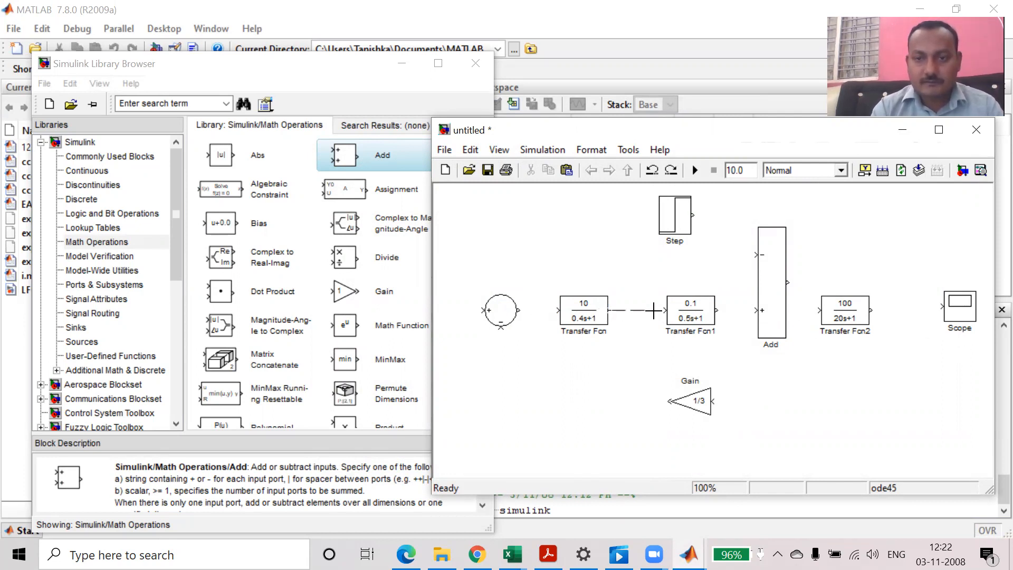
- Wire Transfer Fcn through Transfer Fcn1, the Add block's plus input and Transfer Fcn2 to the Scope, and Step to Add's minus input
left_click_drag(666, 311, 611, 310)
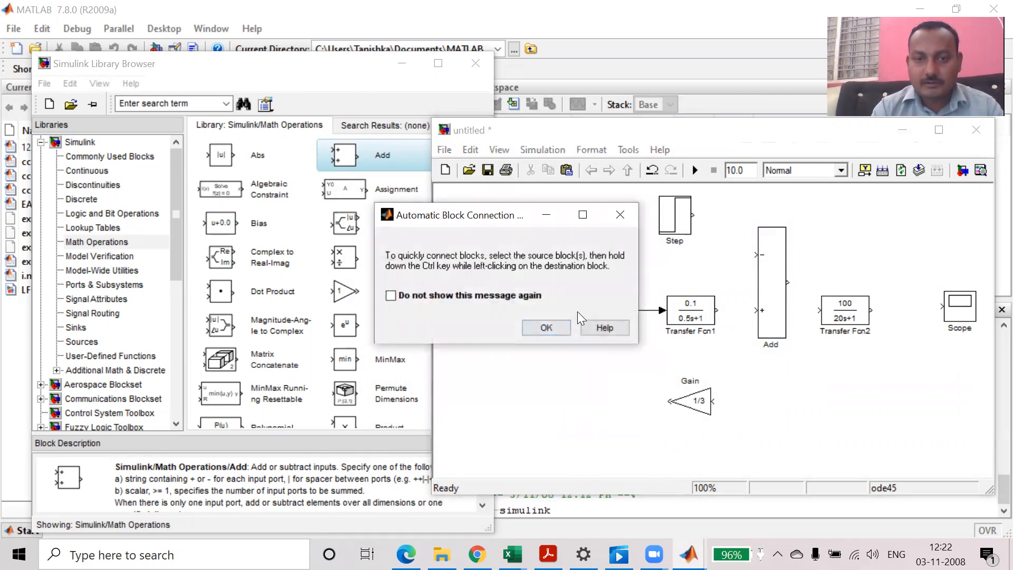
left_click(546, 327)
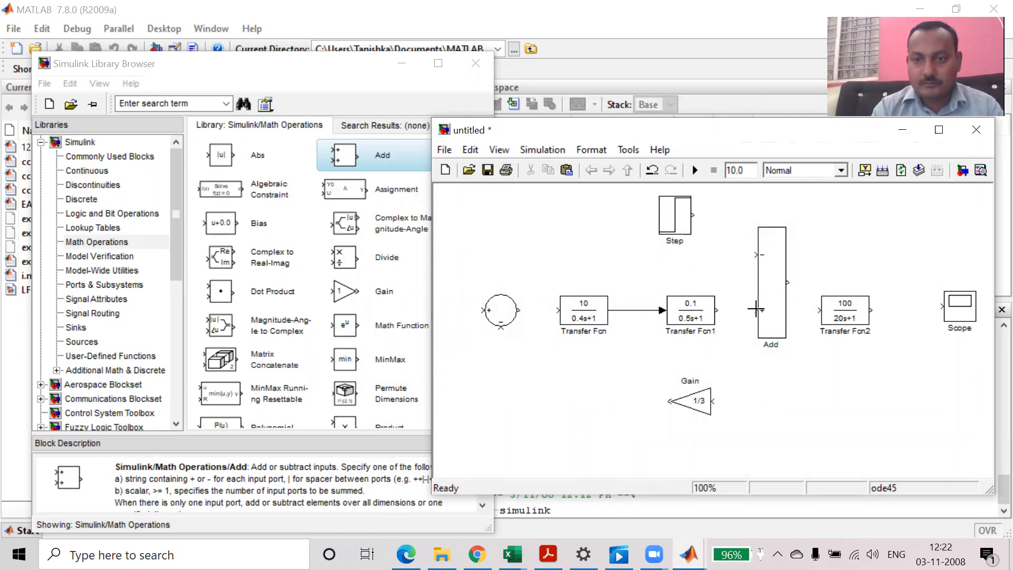
left_click_drag(716, 310, 758, 310)
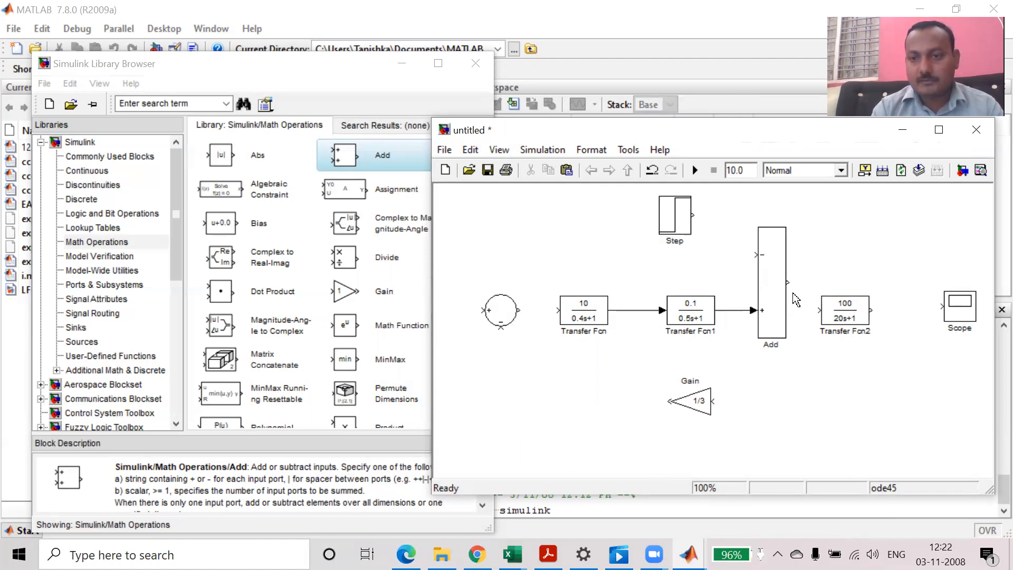
left_click_drag(789, 283, 816, 313)
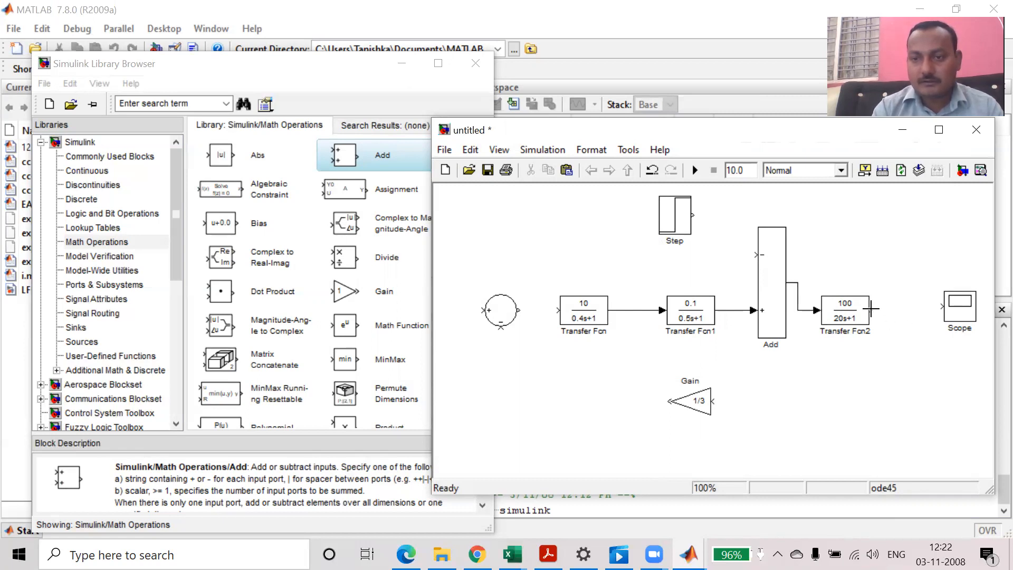
left_click_drag(872, 309, 944, 309)
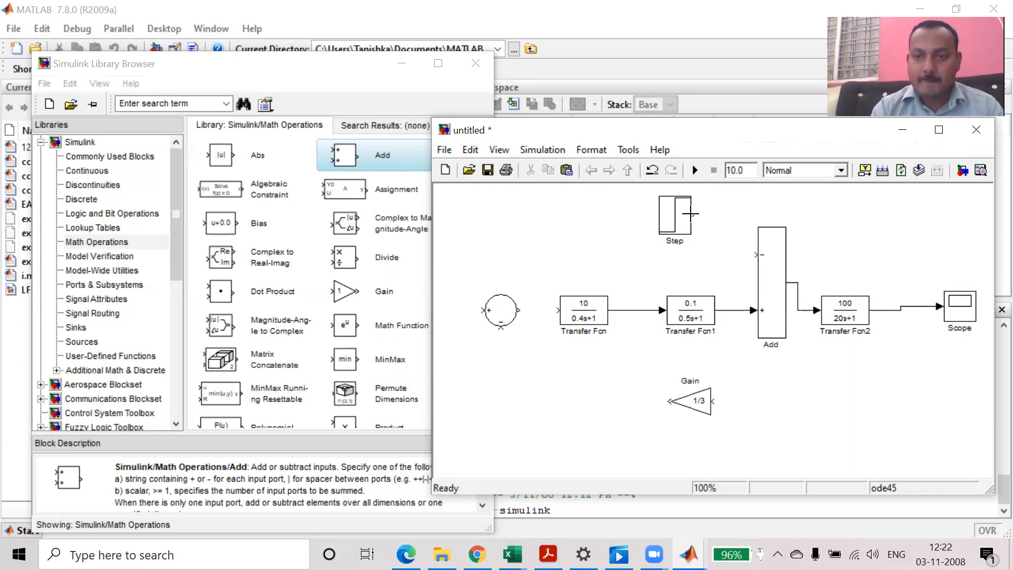
left_click_drag(690, 214, 755, 255)
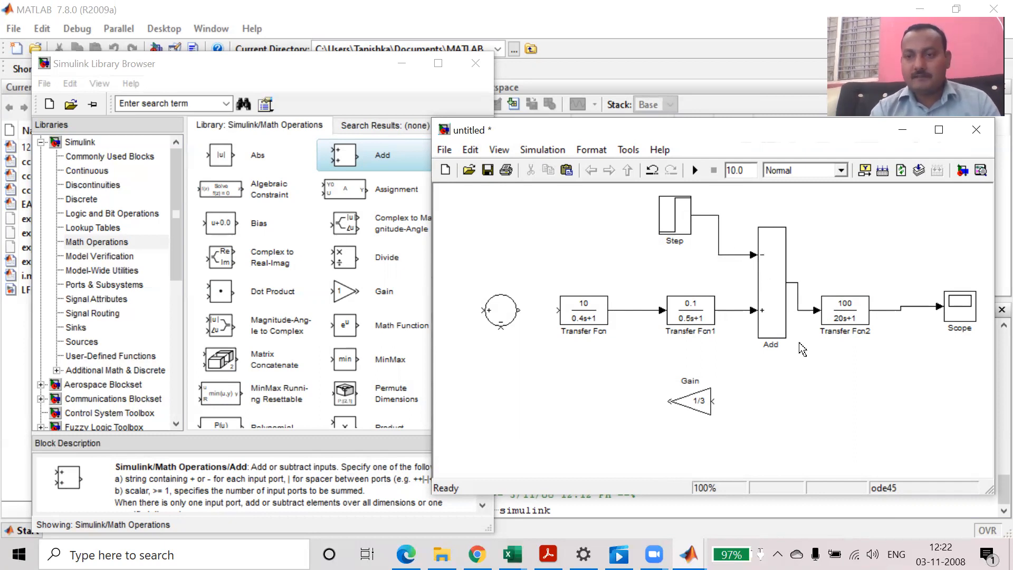
- Close the feedback loop by branching the Scope signal through the Gain to the Sum's minus input, and connect the Sum's output to Transfer Fcn
left_click(903, 311)
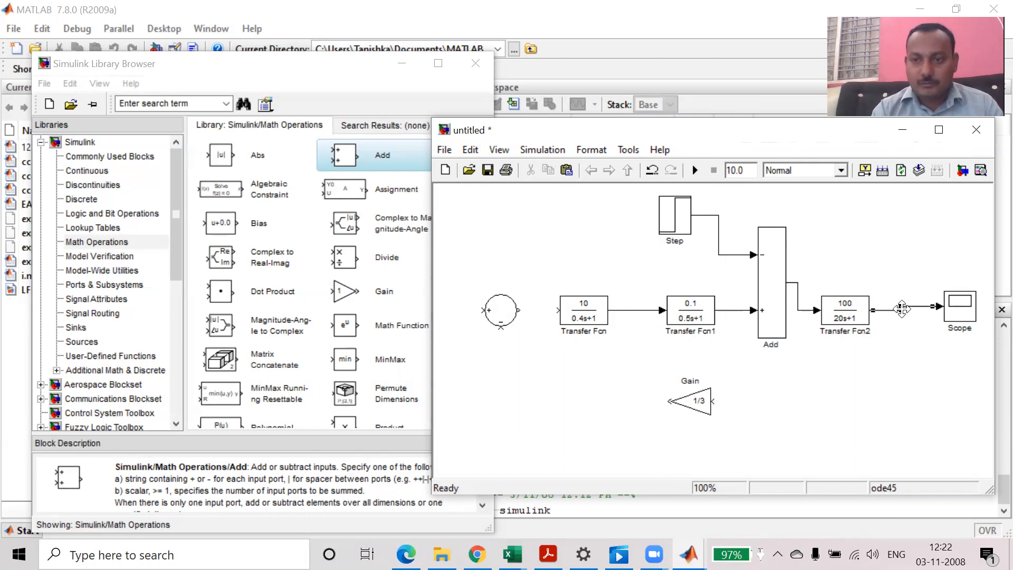
left_click(906, 316)
mouse_move(904, 312)
left_mouse_down()
mouse_move(897, 358)
mouse_move(712, 403)
left_mouse_up()
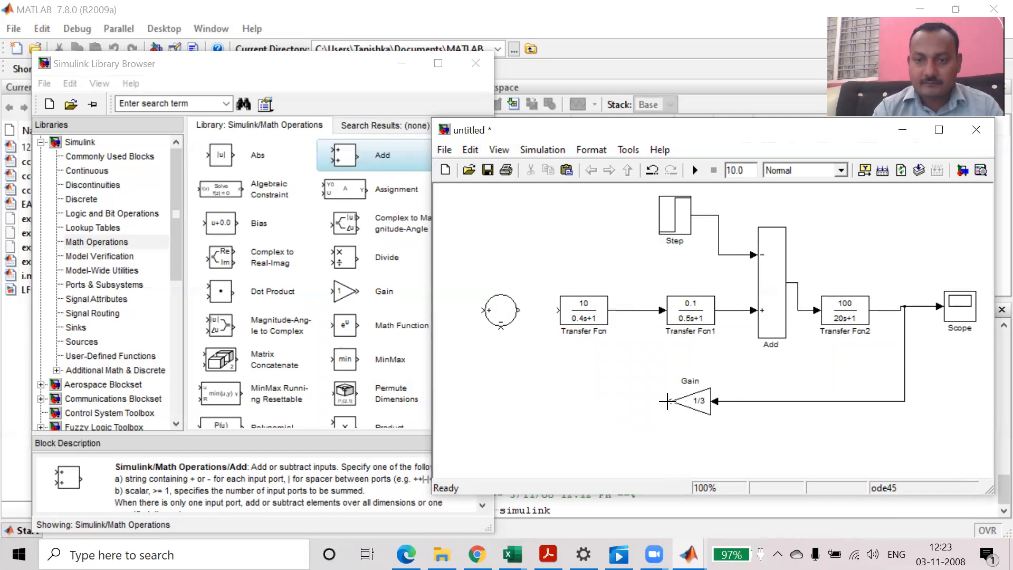
mouse_move(667, 402)
left_mouse_down()
mouse_move(534, 372)
mouse_move(500, 329)
left_mouse_up()
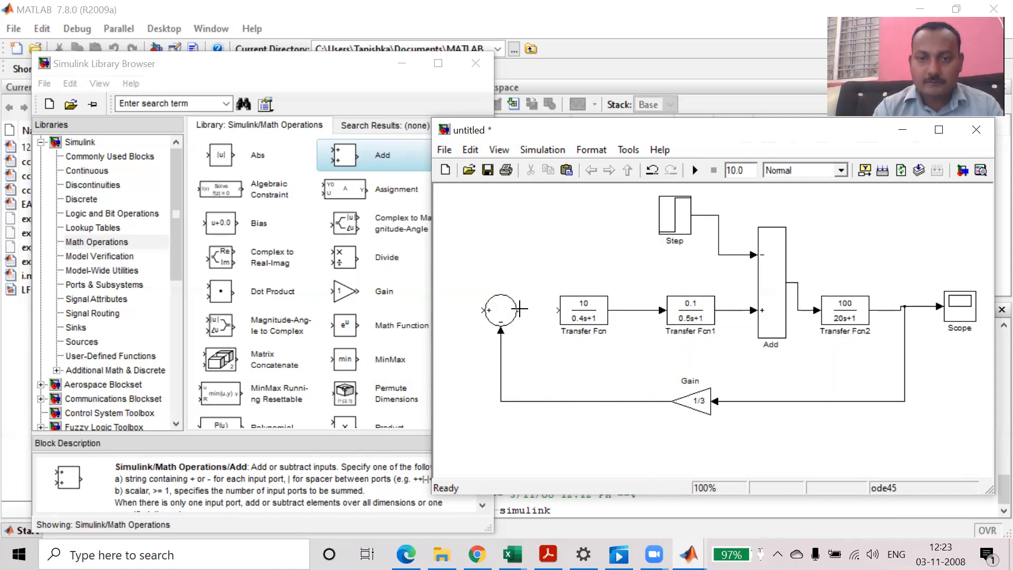
left_click_drag(518, 310, 562, 313)
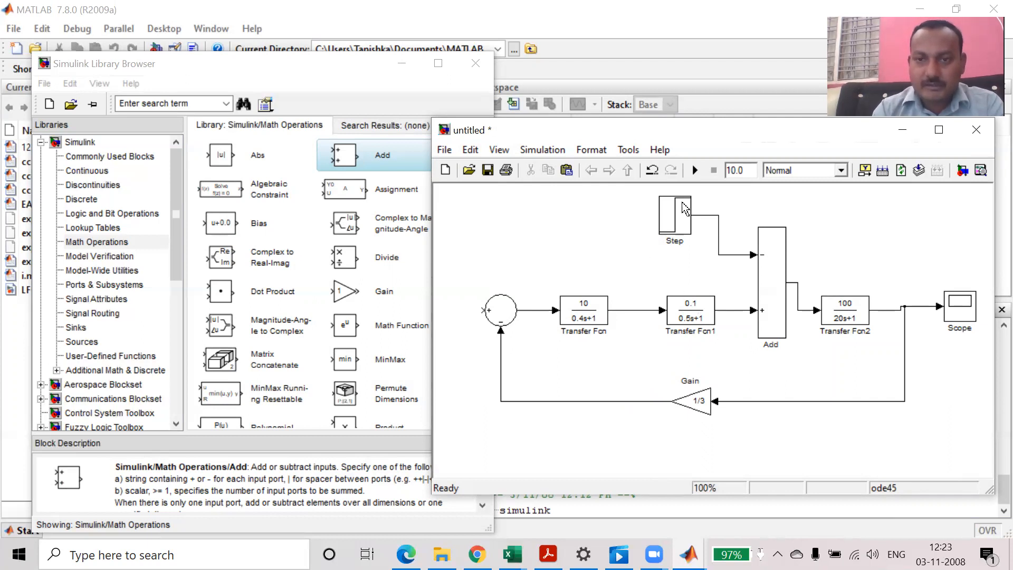
- Run the simulation and open the Scope maximized to display the frequency response
left_click(693, 171)
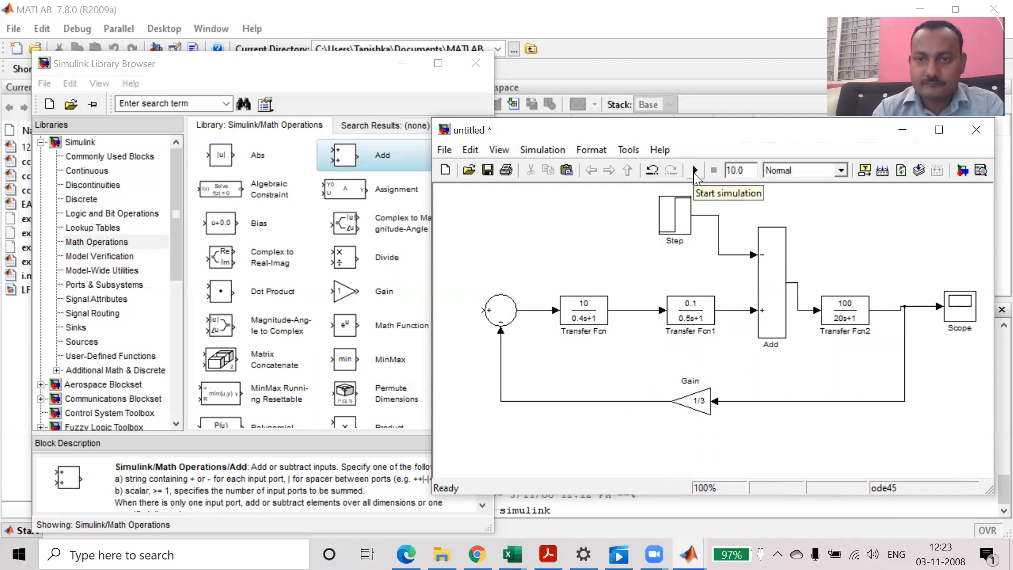
double_click(960, 309)
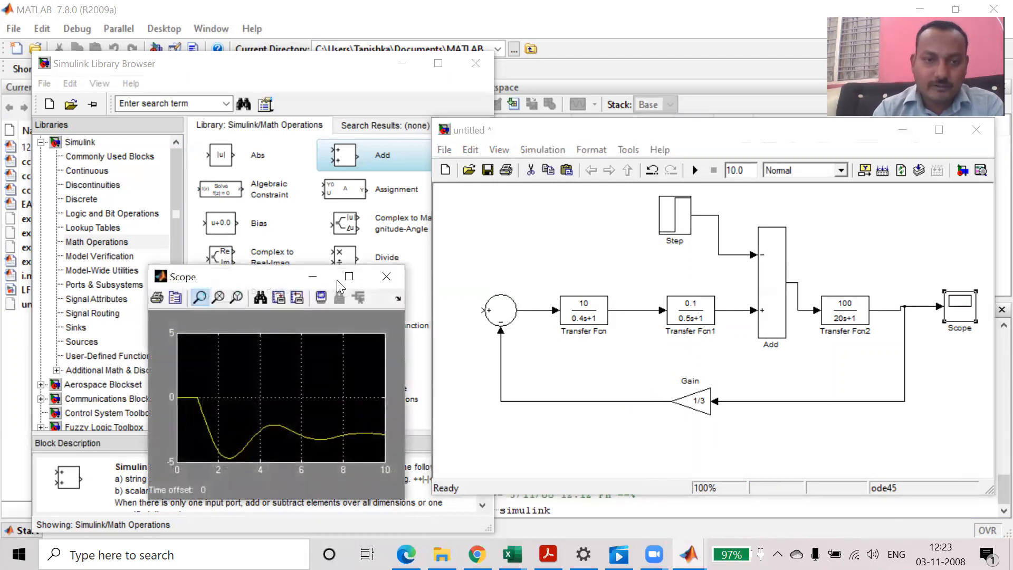
left_click(349, 277)
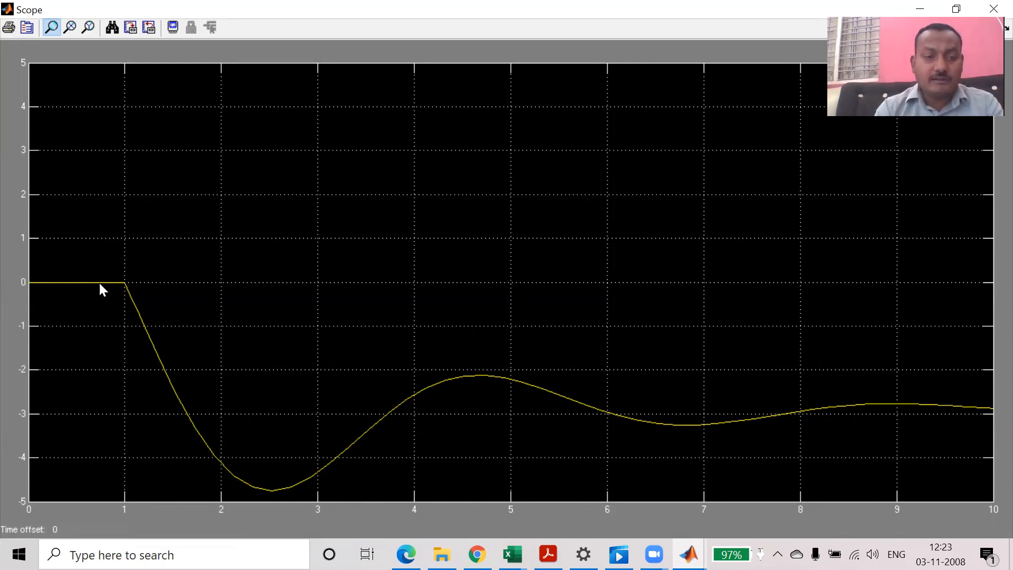
- Inspect the first dip of the response curve up close, and return the Scope to the full plot and its normal window size
left_click(245, 446)
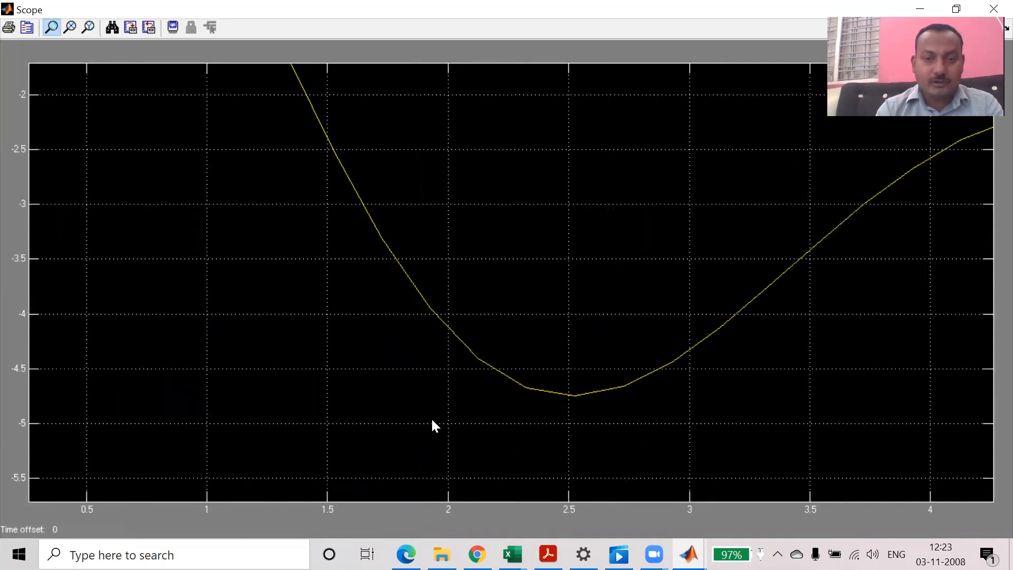
left_click(92, 29)
double_click(278, 258)
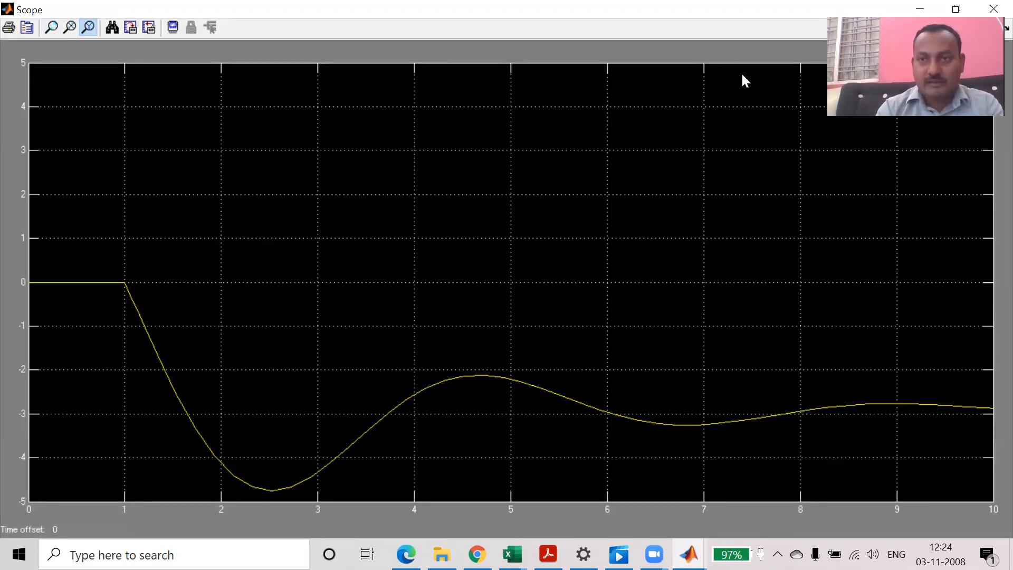
left_click(956, 9)
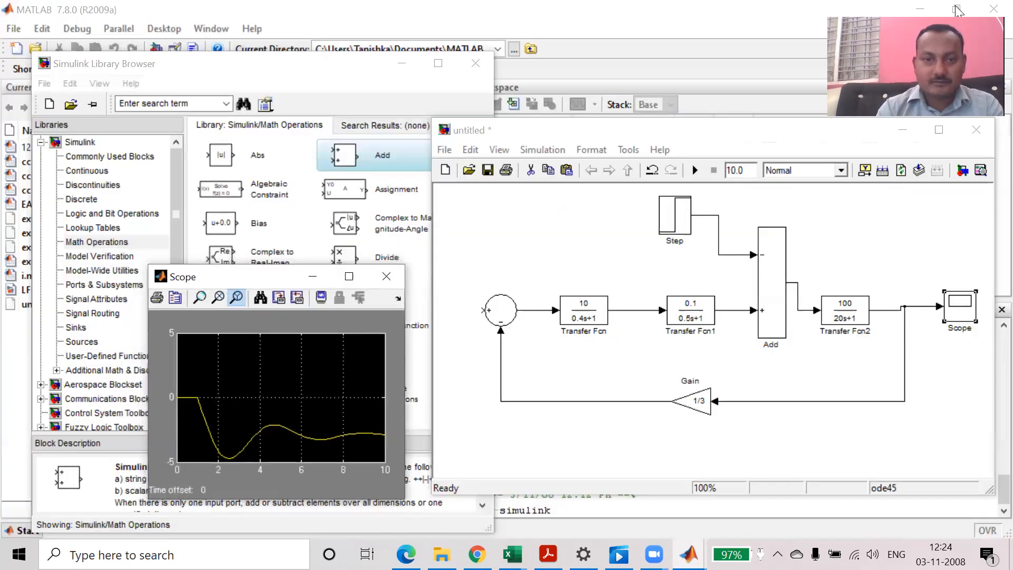